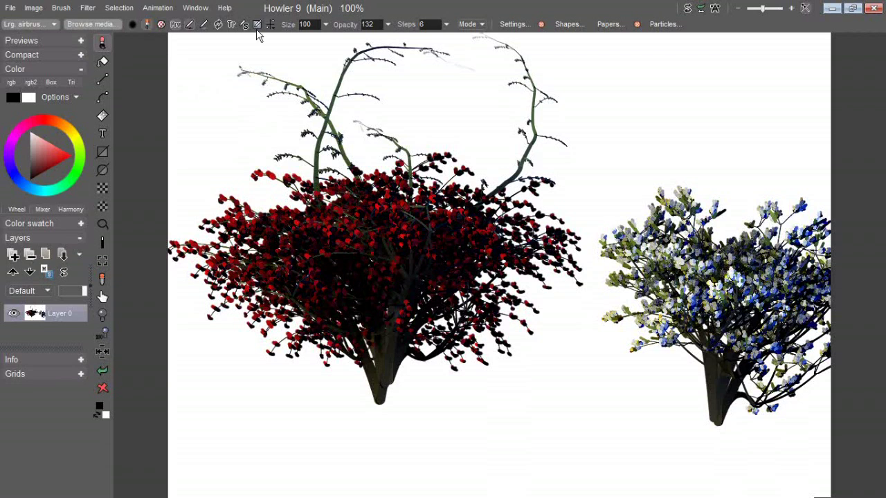
Step: Open the brush media browser, move it aside, and select the brush capture tool
click(104, 24)
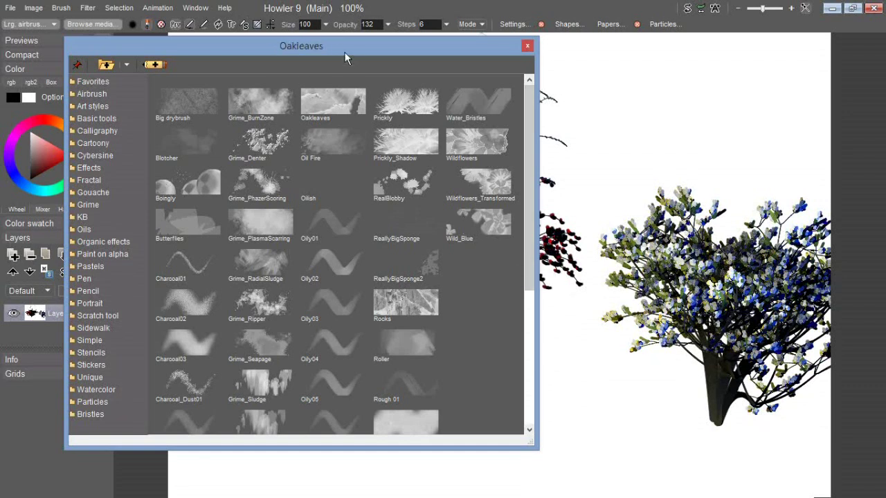
drag(340, 47, 417, 45)
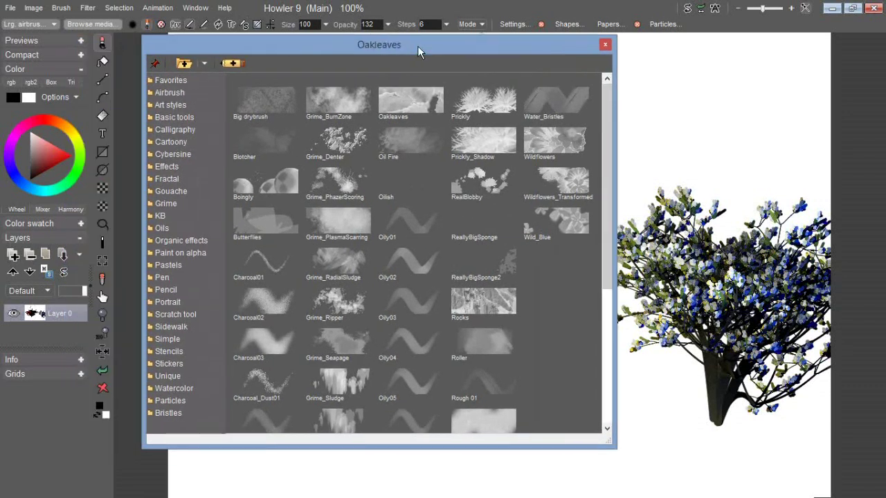
click(103, 262)
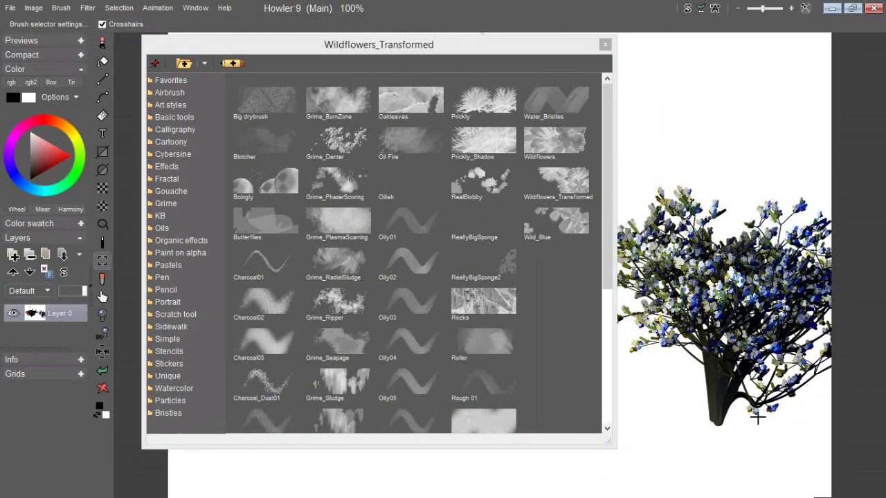
Step: Capture the blue-flowered bush as a new Wild_Blue brush
drag(830, 447, 626, 138)
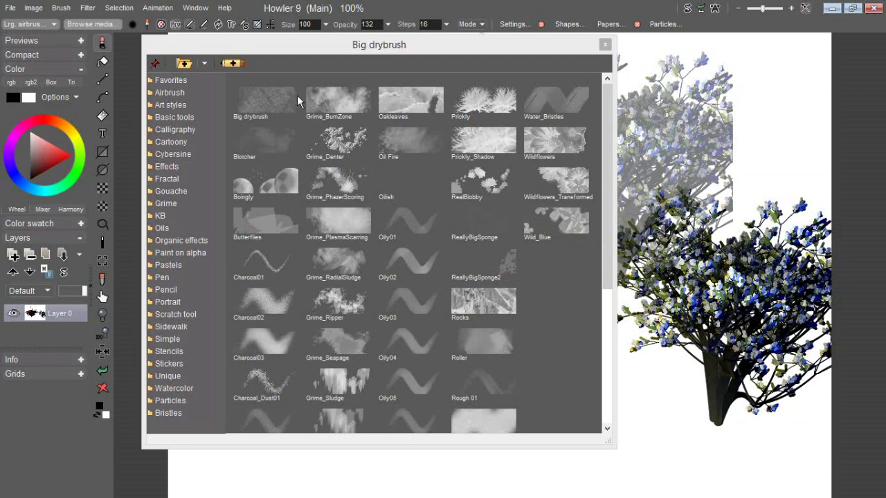
Step: Browse the Calligraphy, Effects, Pastels and Particles brush categories in the media browser
drag(284, 54, 262, 67)
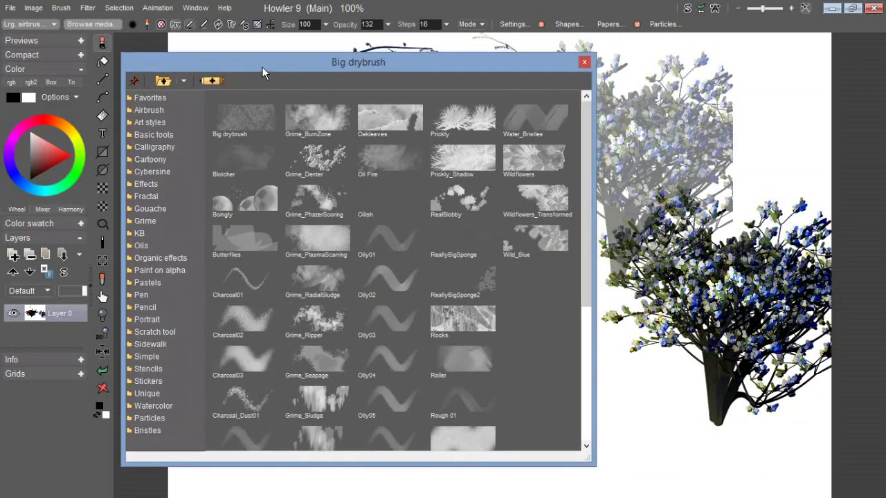
click(154, 147)
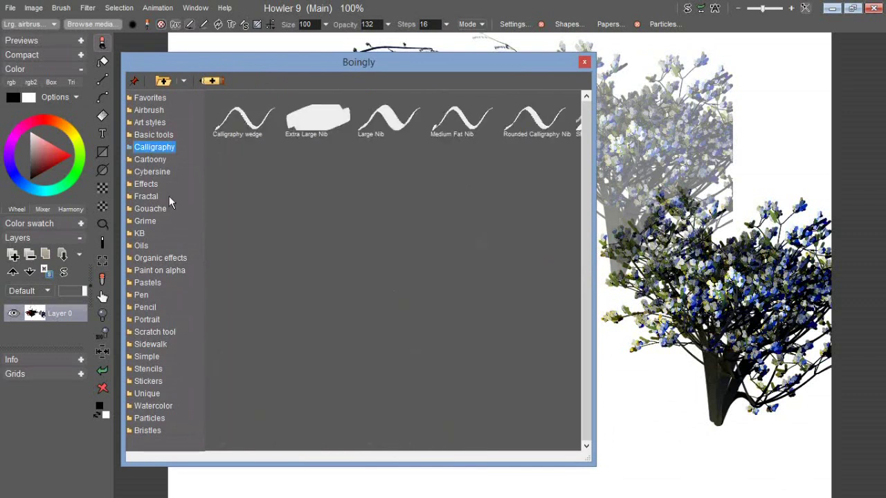
click(154, 185)
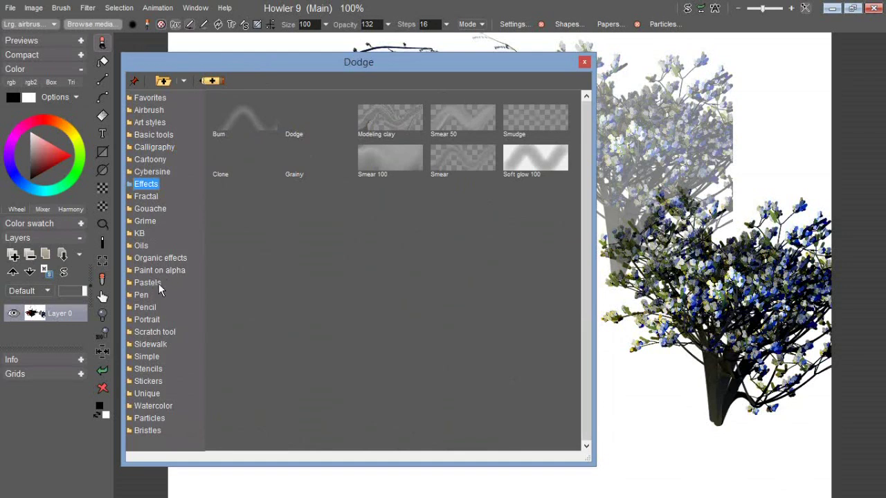
click(158, 284)
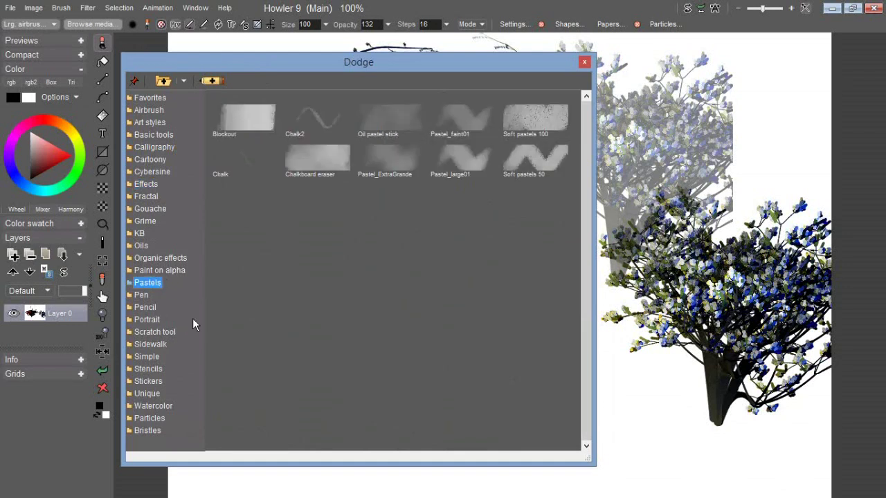
click(156, 421)
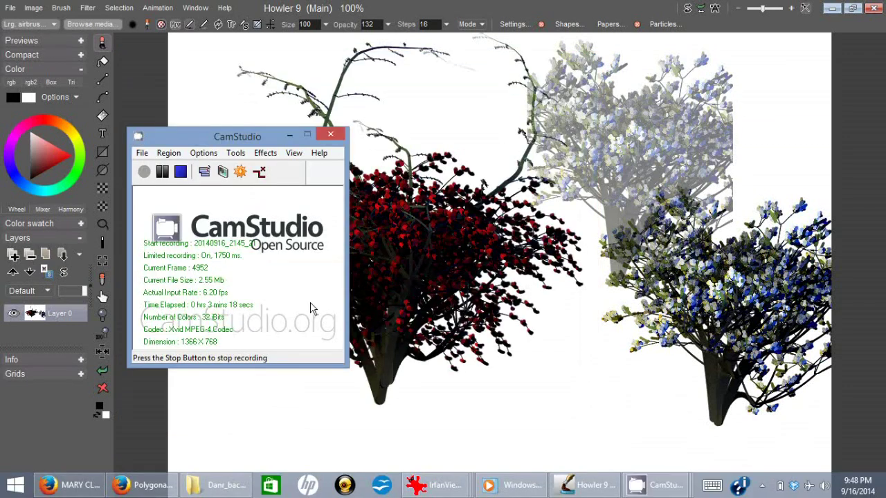
Step: Paint a trial green bushy plant stroke across the canvas, then undo it
click(271, 106)
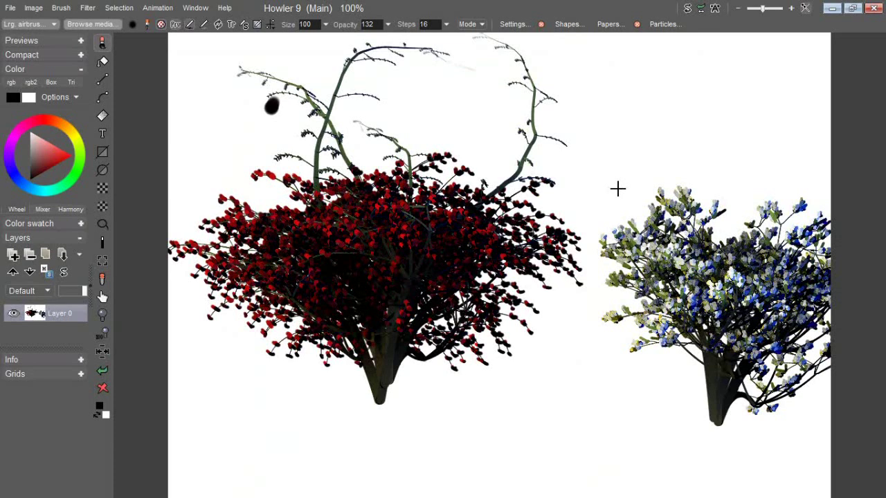
mouse_move(266, 449)
mouse_down()
mouse_move(327, 439)
mouse_move(398, 428)
mouse_move(438, 444)
mouse_move(493, 440)
mouse_move(585, 250)
mouse_move(592, 198)
mouse_move(699, 76)
mouse_up()
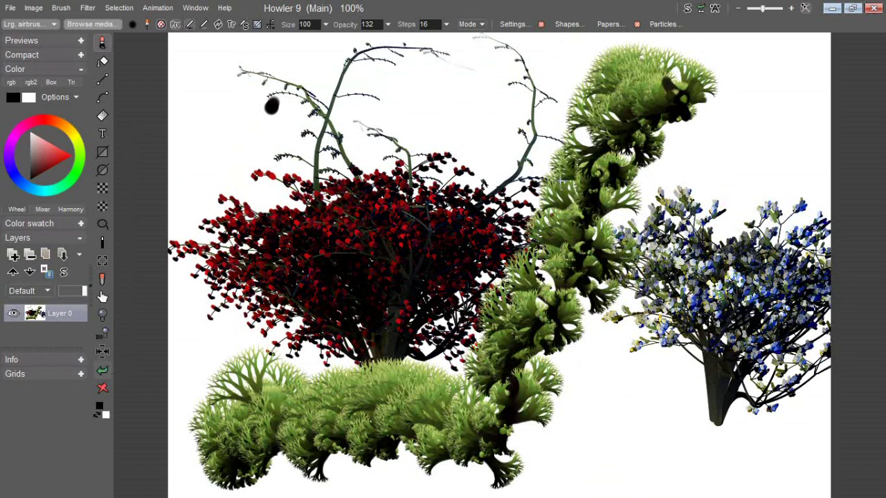
click(108, 365)
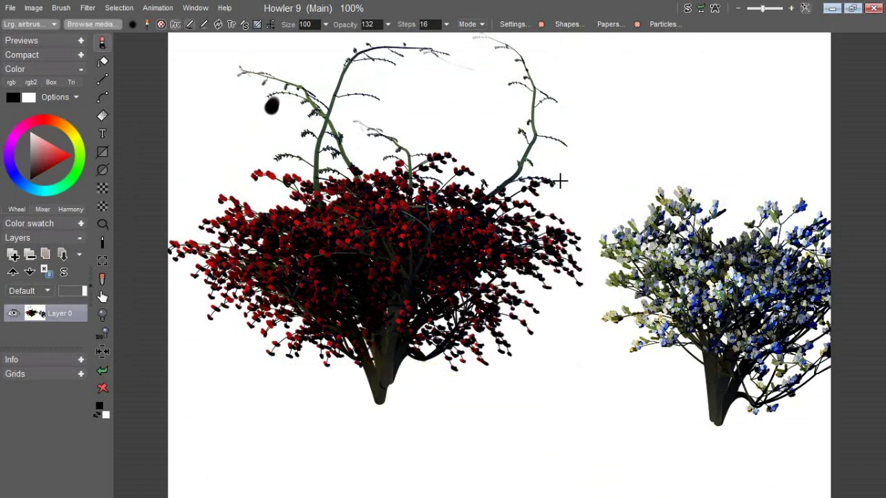
Step: Load a .fol foliage preset and paint a leafy tree between the two bushes
click(658, 25)
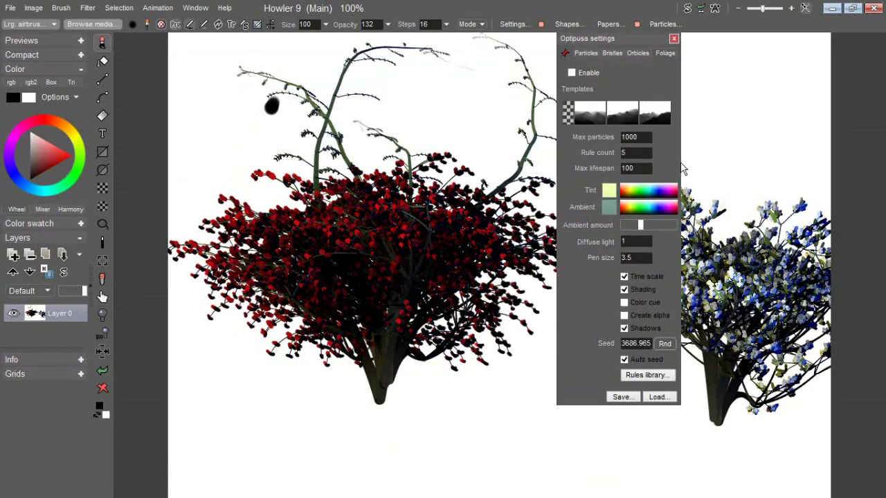
click(592, 54)
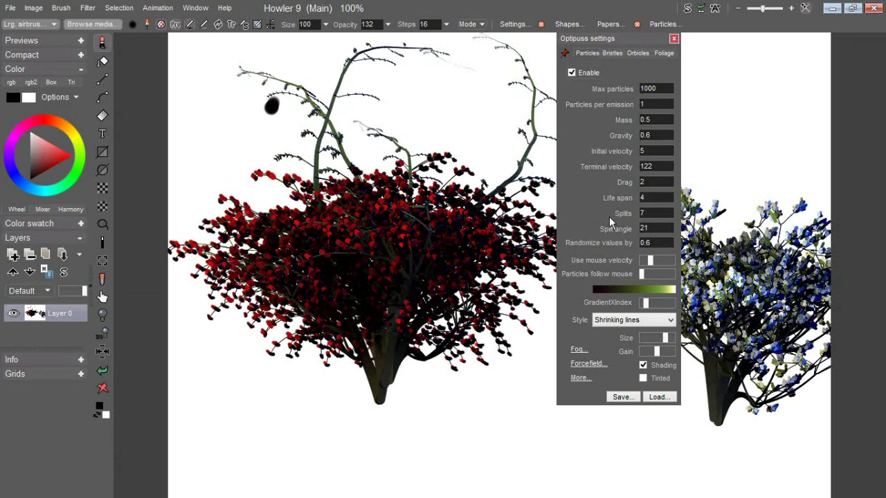
click(663, 54)
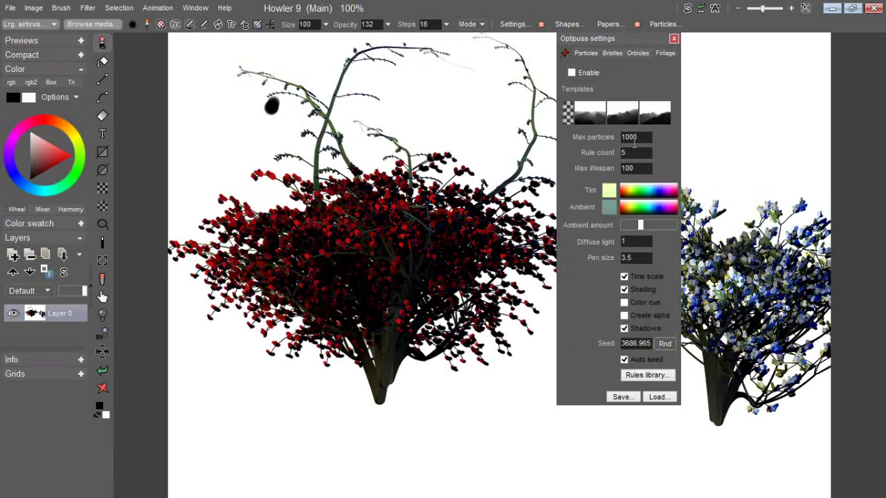
click(658, 397)
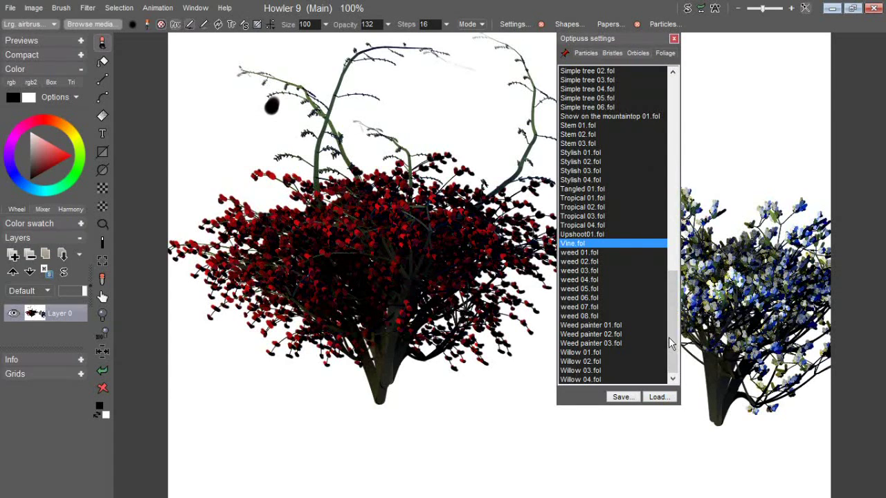
drag(670, 344, 670, 271)
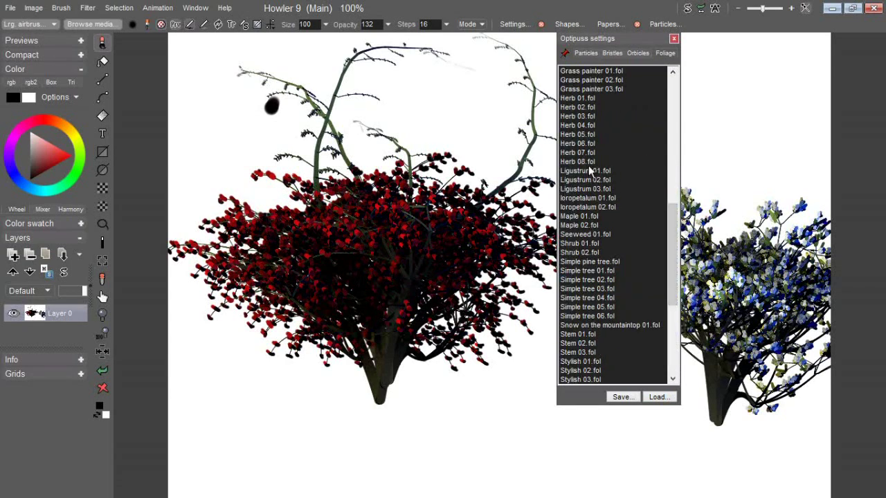
click(584, 195)
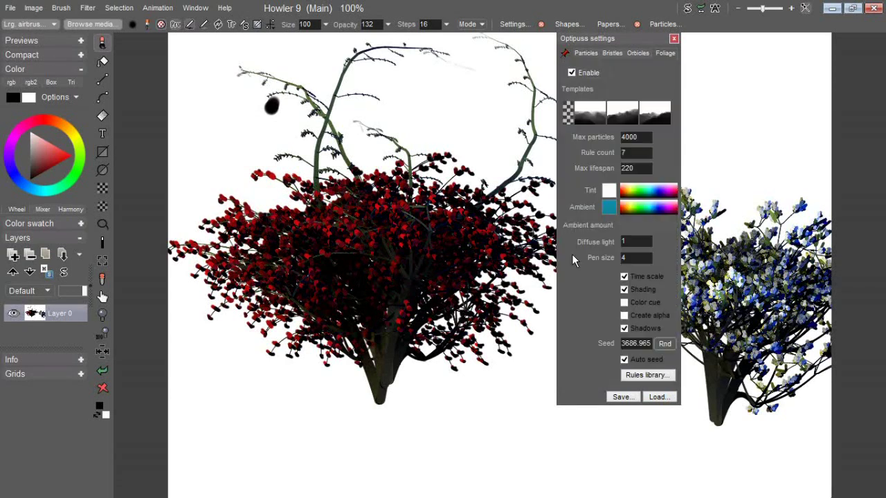
mouse_move(611, 40)
mouse_down()
mouse_move(817, 75)
mouse_move(869, 67)
mouse_up()
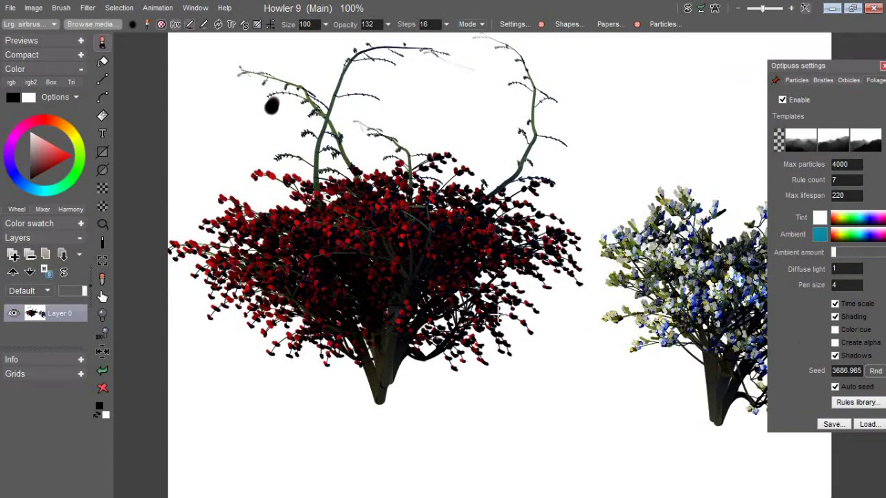
mouse_move(532, 337)
mouse_down()
mouse_move(578, 196)
mouse_move(571, 169)
mouse_move(599, 124)
mouse_move(697, 98)
mouse_up()
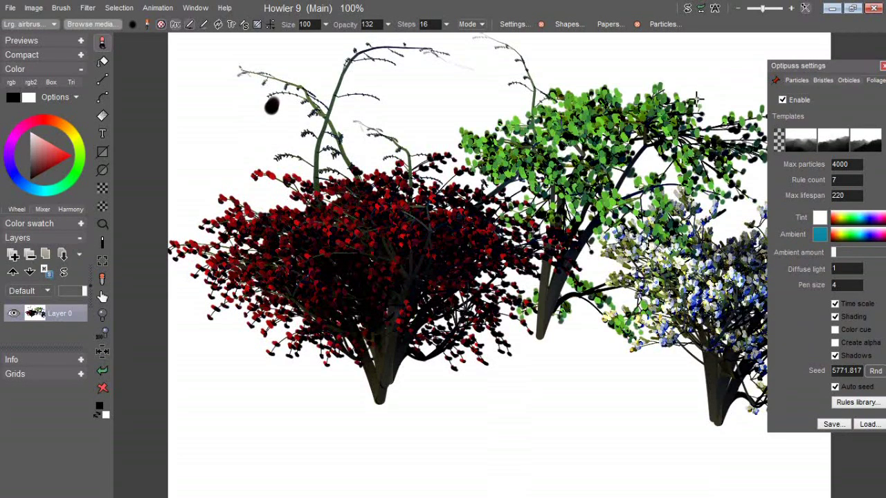
Step: Load the Classic 09.fol foliage preset
drag(809, 67, 725, 67)
click(796, 426)
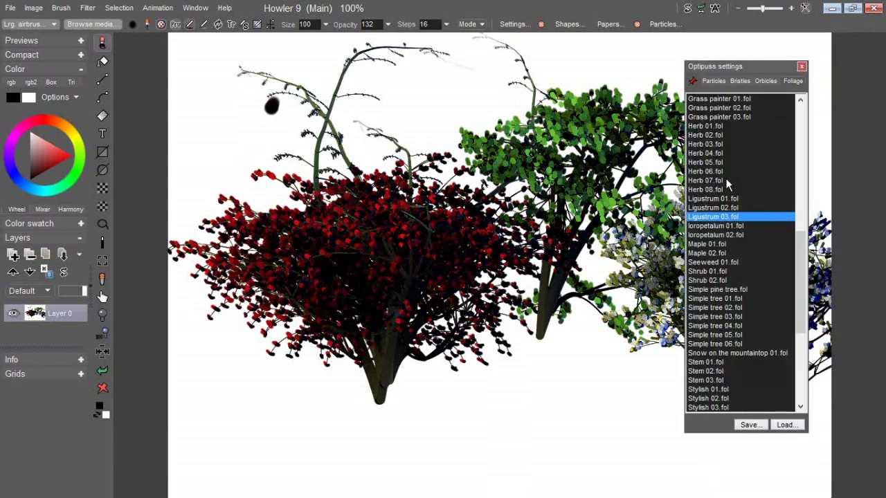
click(801, 187)
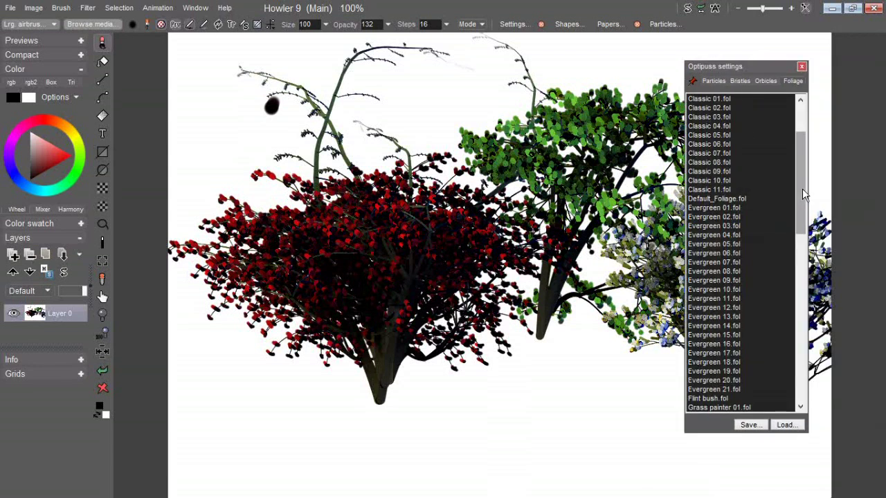
click(704, 171)
Step: Clear the canvas, grow one leafy tree up from the bottom edge, and close foliage settings
click(102, 389)
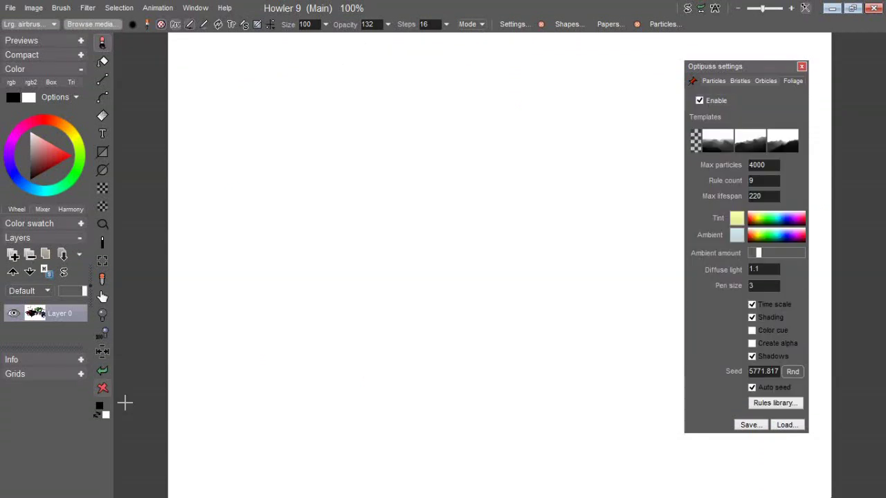
drag(461, 493, 480, 256)
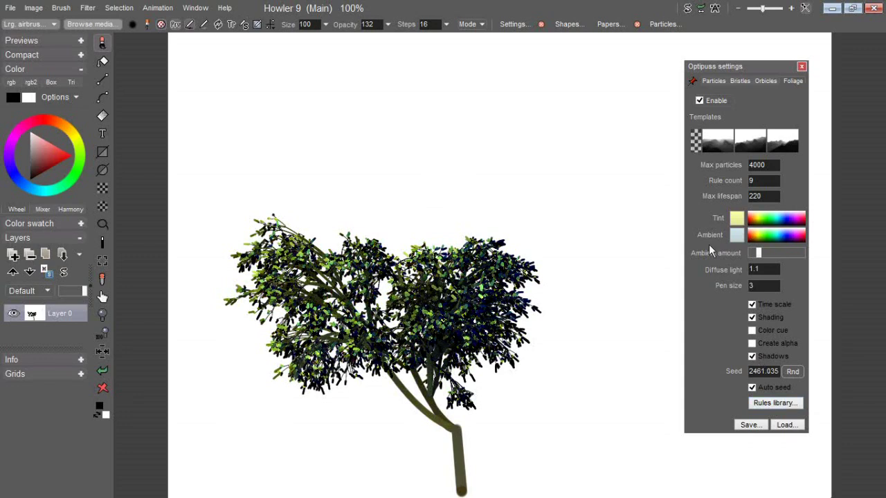
click(801, 67)
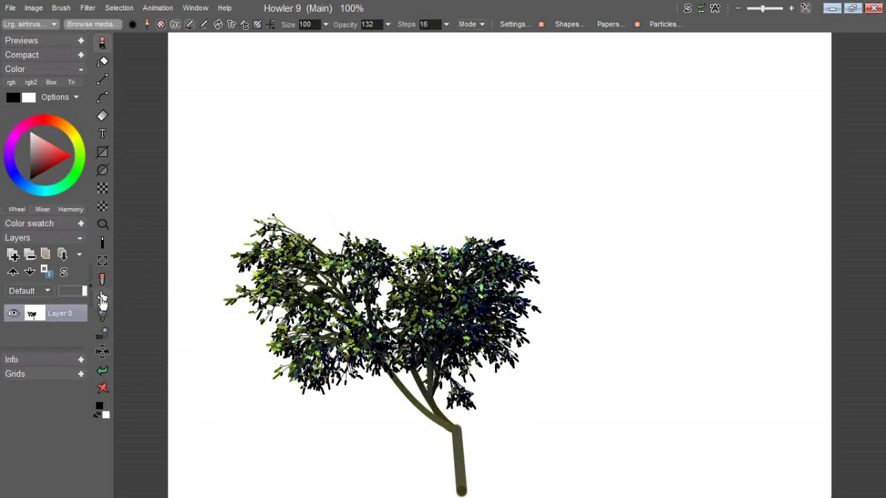
Step: Paint a second tree trunk with a curving branch above the first tree
click(102, 297)
drag(446, 256, 533, 250)
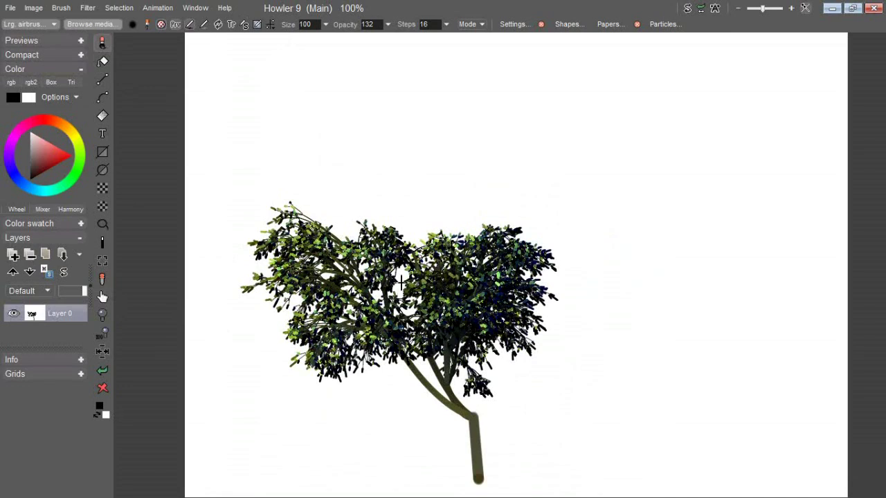
drag(462, 257, 386, 296)
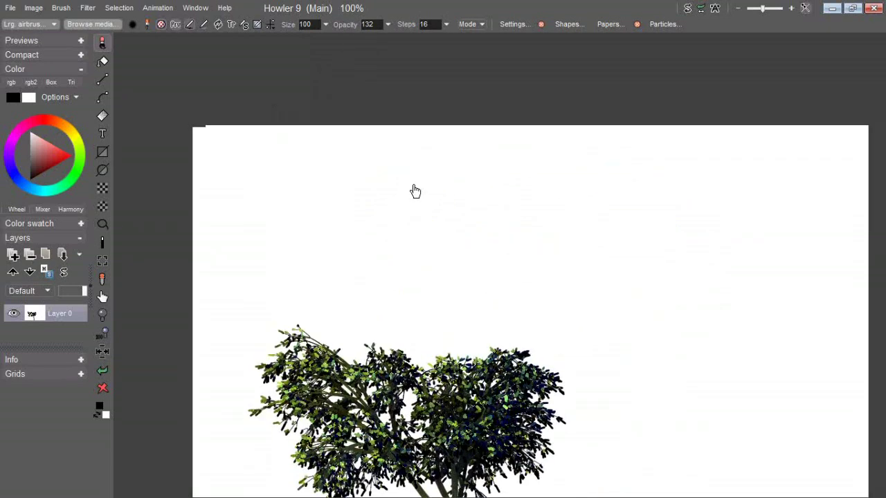
drag(415, 191, 396, 277)
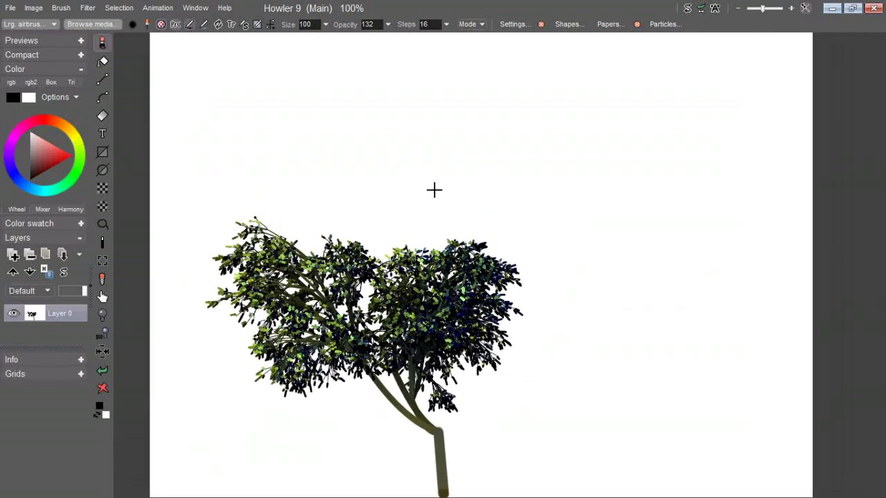
scroll(418, 289, up, 2)
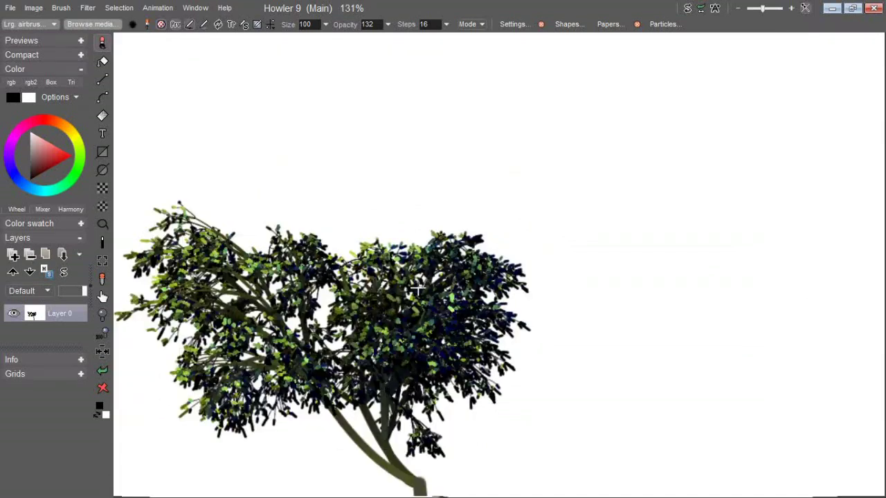
scroll(418, 288, up, 2)
scroll(430, 289, down, 5)
scroll(475, 289, up, 5)
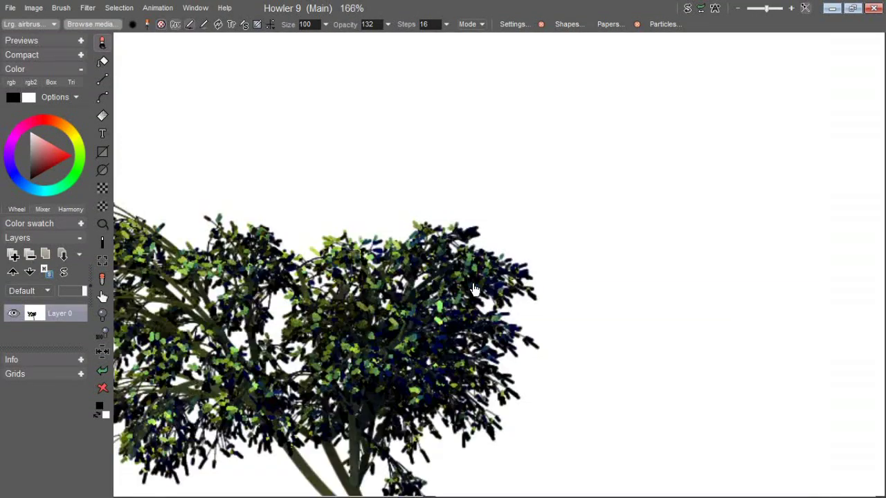
scroll(475, 289, down, 3)
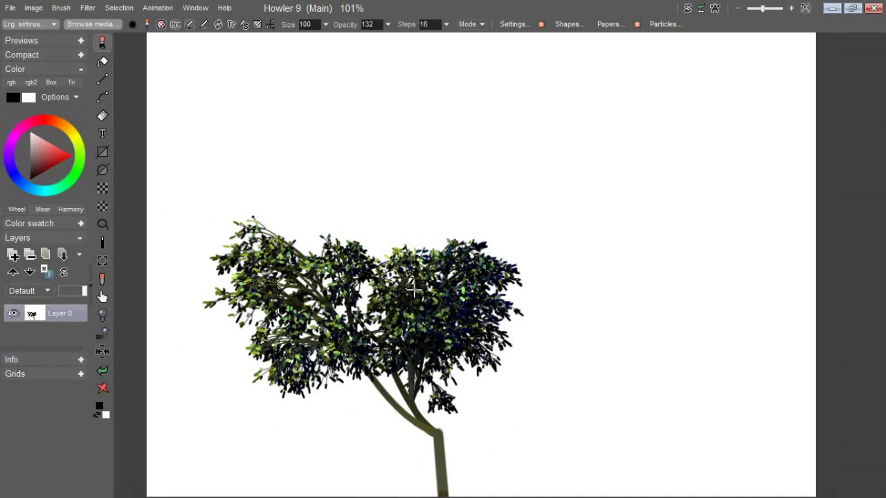
drag(367, 143, 373, 92)
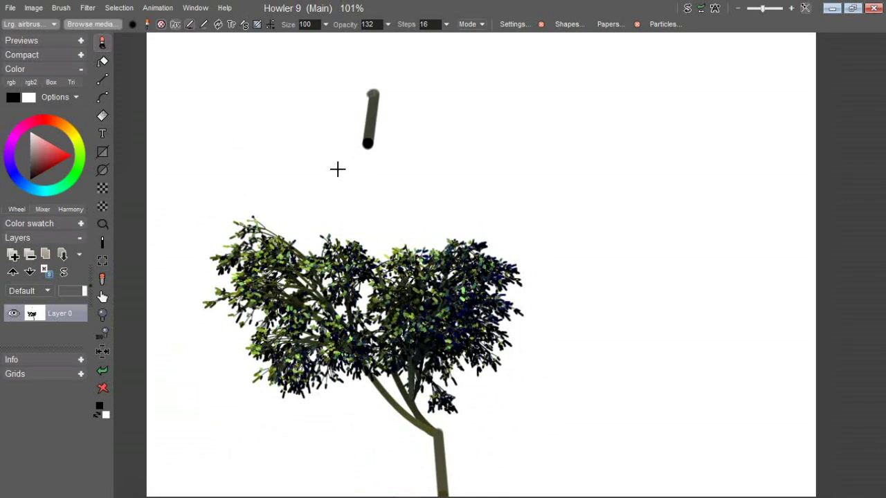
drag(337, 169, 312, 152)
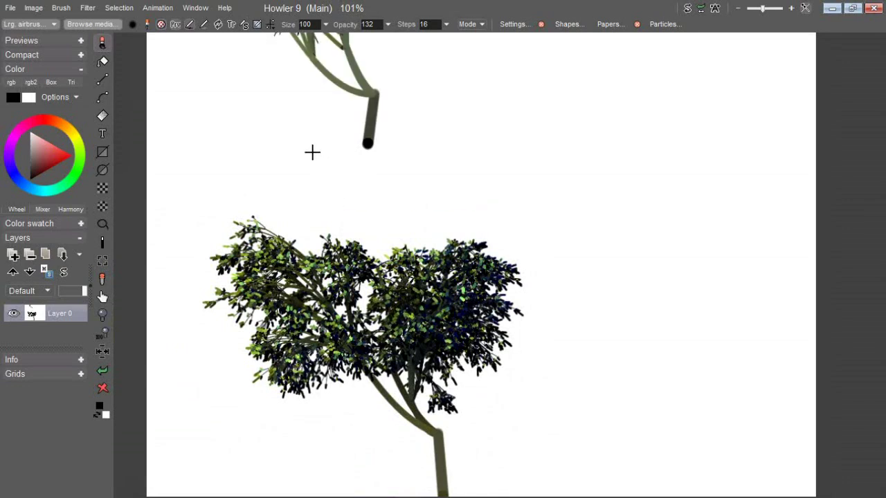
Step: Load the Airbrush 100 brush preset from the Airbrush group
click(90, 23)
click(119, 95)
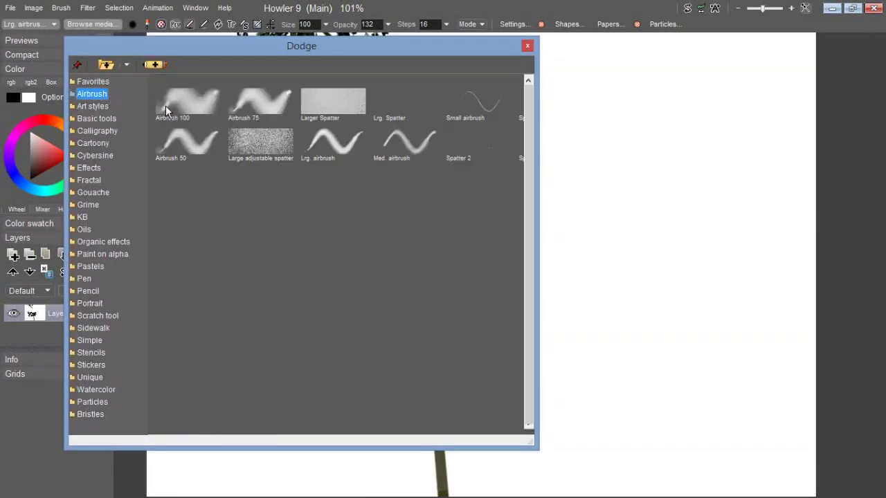
click(191, 107)
Step: Clear the canvas and airbrush a red patch, lightening it with whitish strokes
click(352, 167)
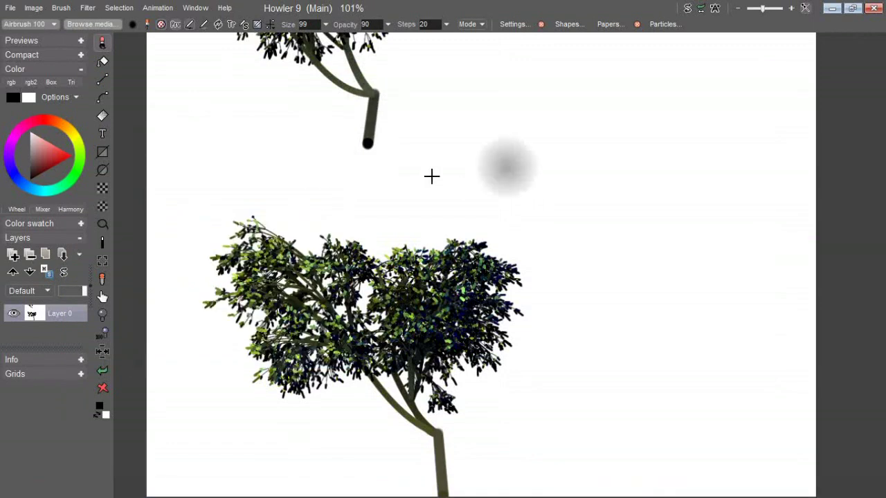
click(102, 390)
click(65, 155)
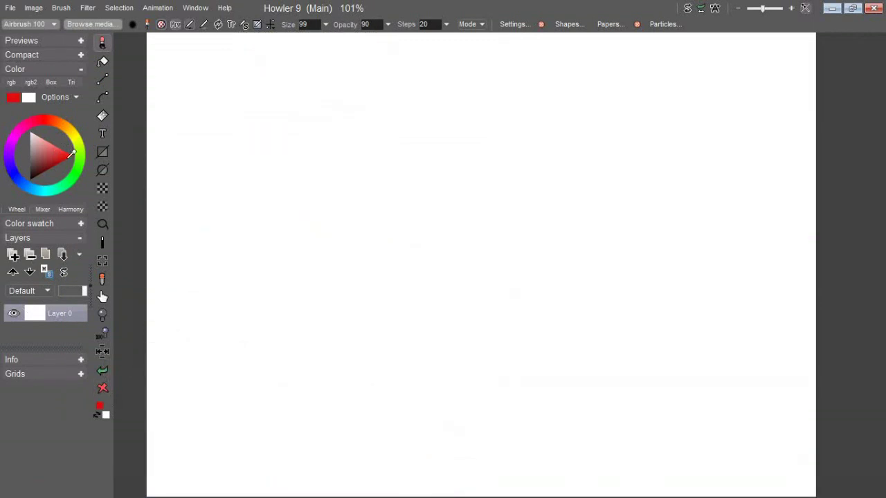
mouse_move(446, 188)
mouse_down()
mouse_move(330, 263)
mouse_move(271, 273)
mouse_up()
mouse_move(415, 142)
mouse_down()
mouse_move(305, 230)
mouse_move(322, 145)
mouse_move(323, 172)
mouse_up()
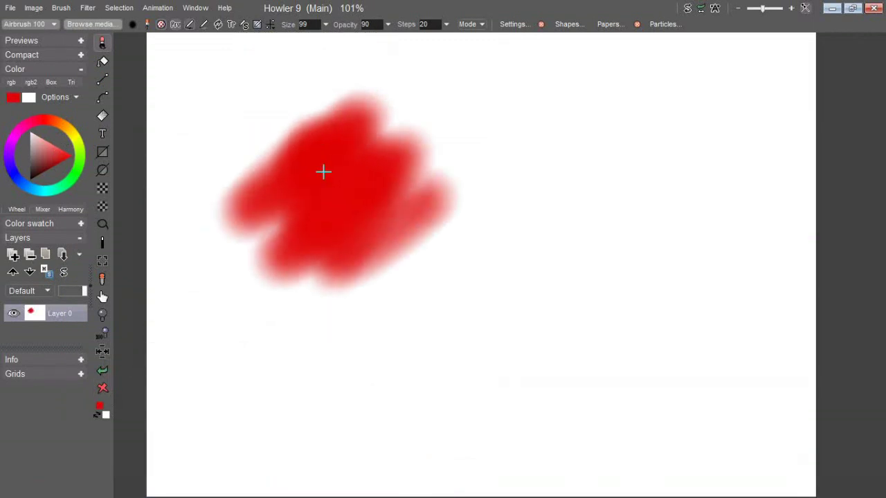
mouse_move(373, 210)
mouse_down()
mouse_move(365, 188)
mouse_move(298, 225)
mouse_move(365, 157)
mouse_move(371, 230)
mouse_up()
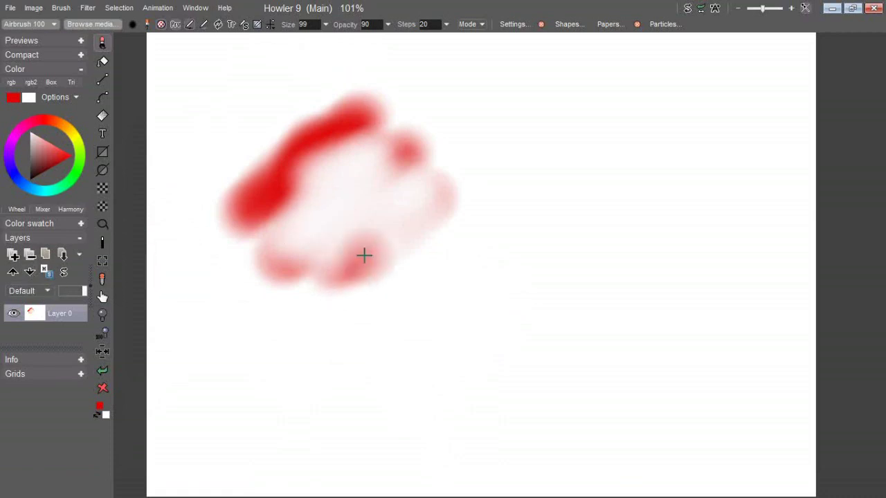
mouse_move(284, 226)
mouse_down()
mouse_move(269, 197)
mouse_move(256, 187)
mouse_move(330, 234)
mouse_move(251, 194)
mouse_move(253, 182)
mouse_move(295, 211)
mouse_up()
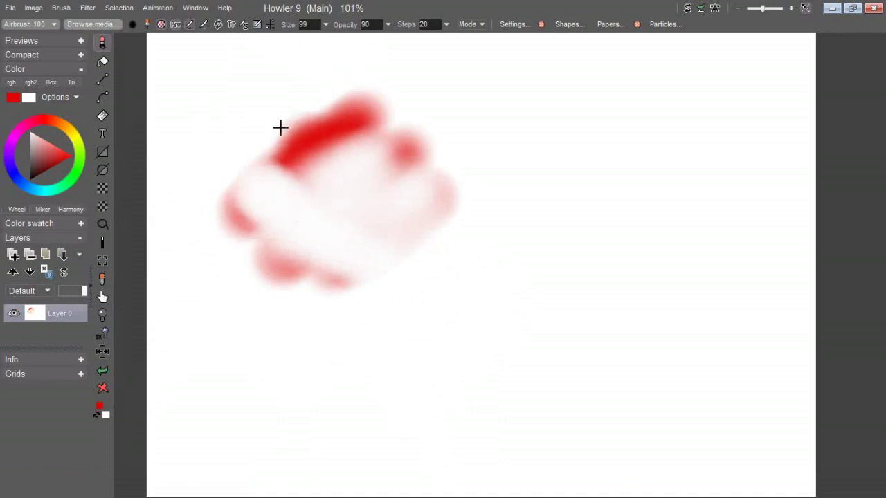
Step: Airbrush a blue stroke, fill the canvas blue then near-white, and restore the window size
click(23, 185)
mouse_move(287, 175)
mouse_down()
mouse_move(337, 245)
mouse_move(281, 187)
mouse_move(298, 256)
mouse_up()
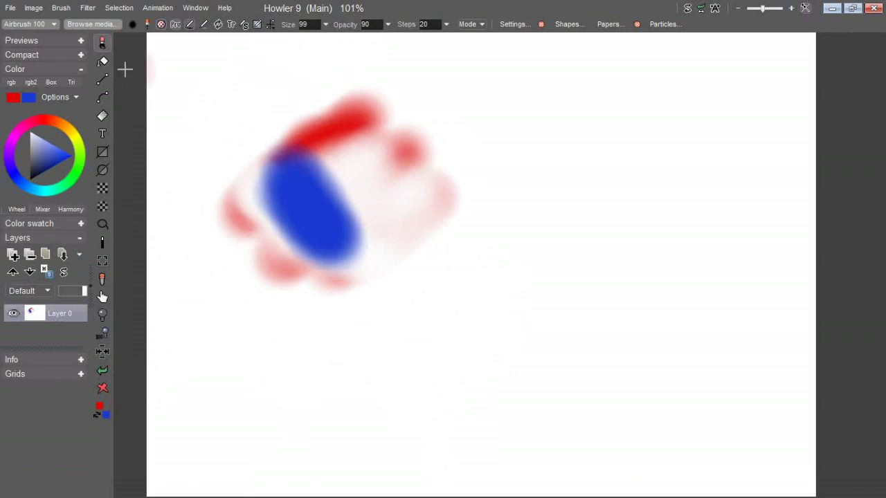
click(104, 387)
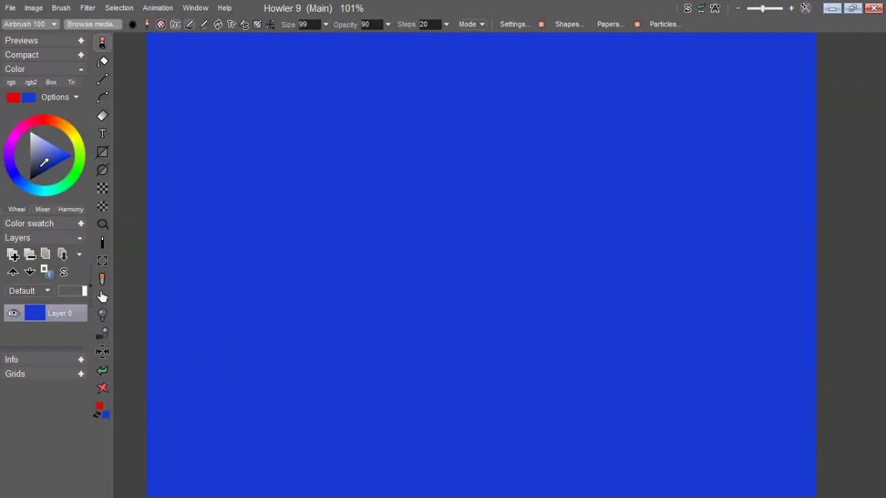
drag(44, 163, 35, 130)
click(104, 384)
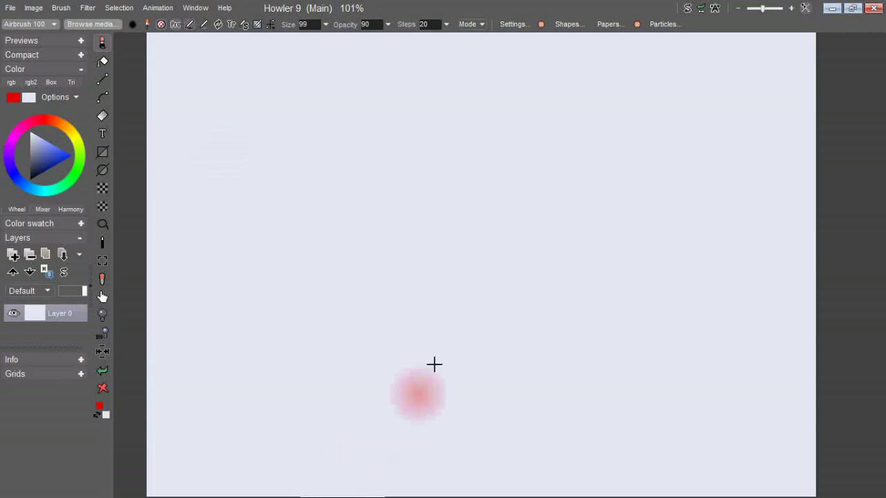
double_click(561, 8)
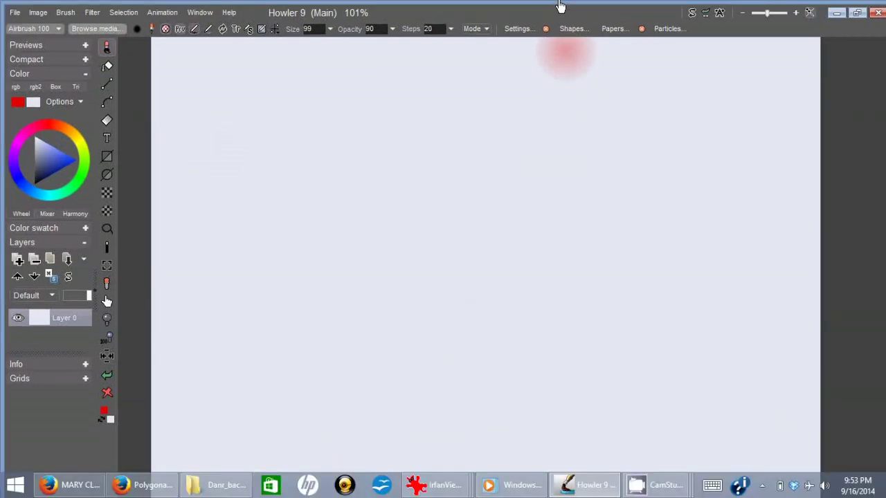
Step: Maximize IrfanView showing Localized_Clouds_test01.jpg, then restore it to a smaller window
click(567, 77)
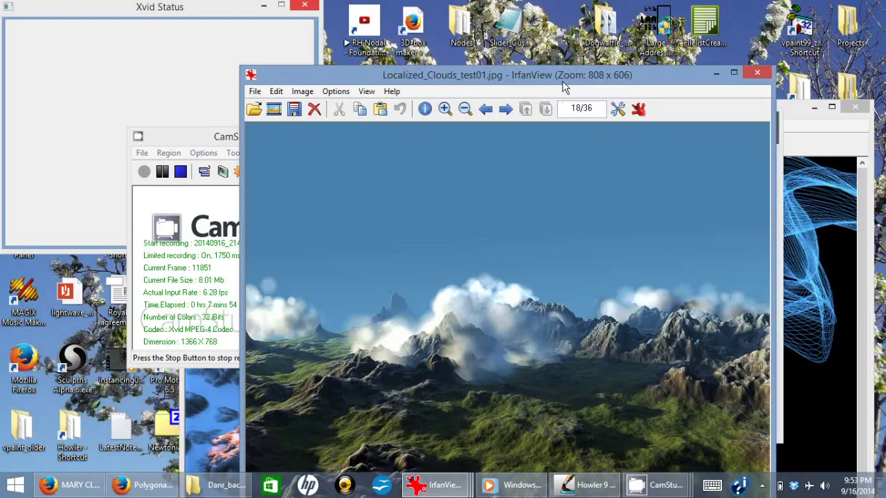
double_click(561, 80)
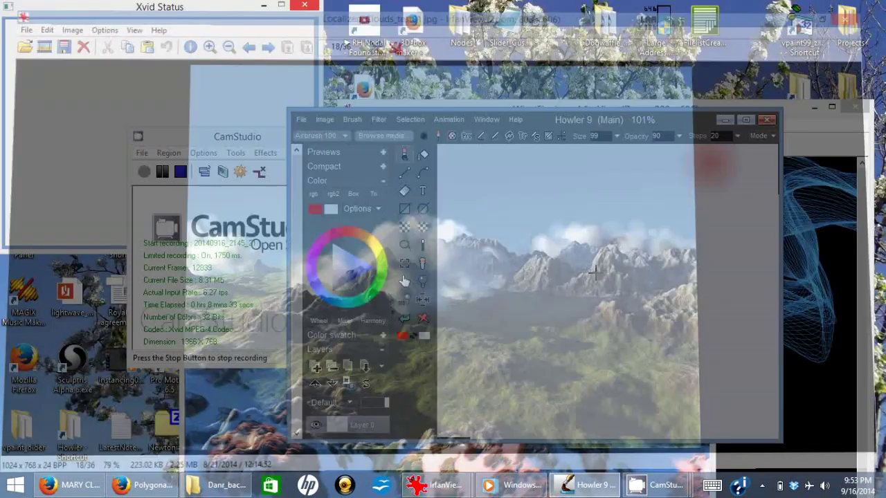
click(845, 7)
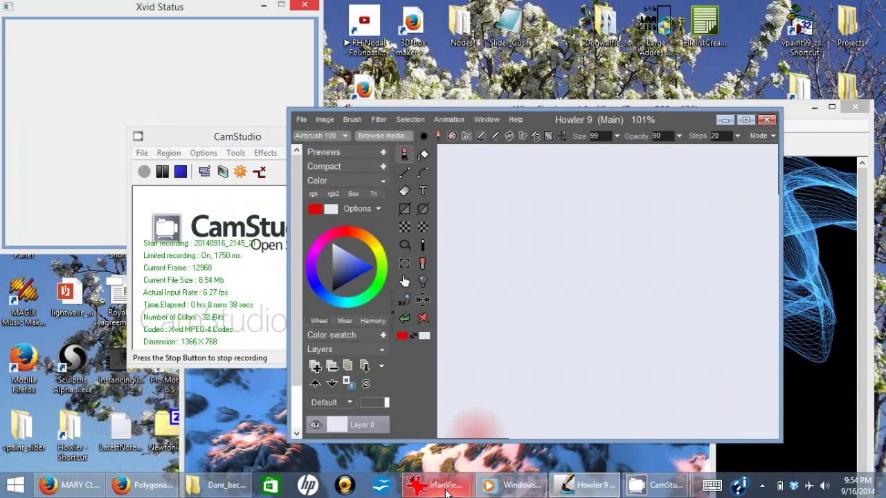
Step: Switch to the JustColors.jpg image in IrfanView and maximize it full screen
mouse_move(447, 491)
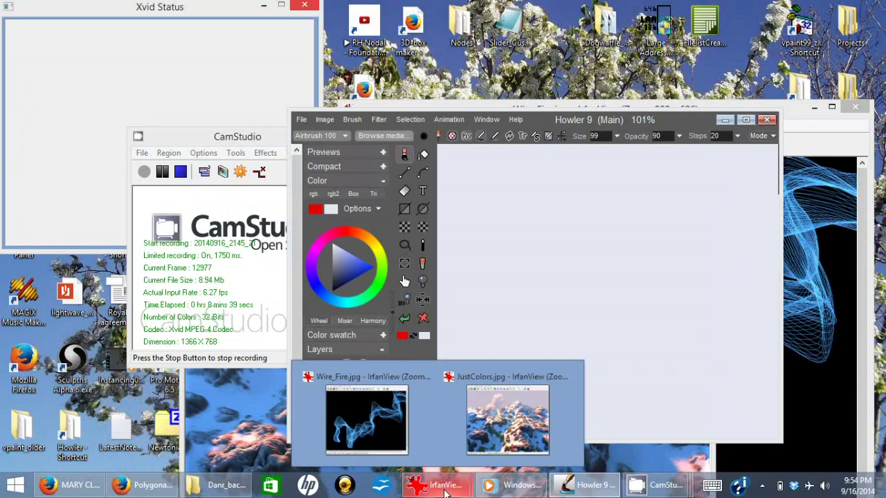
click(488, 426)
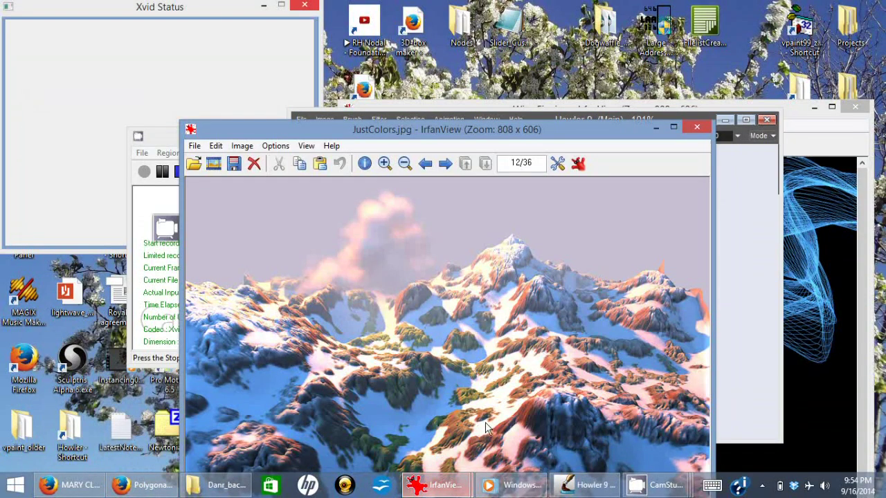
double_click(441, 130)
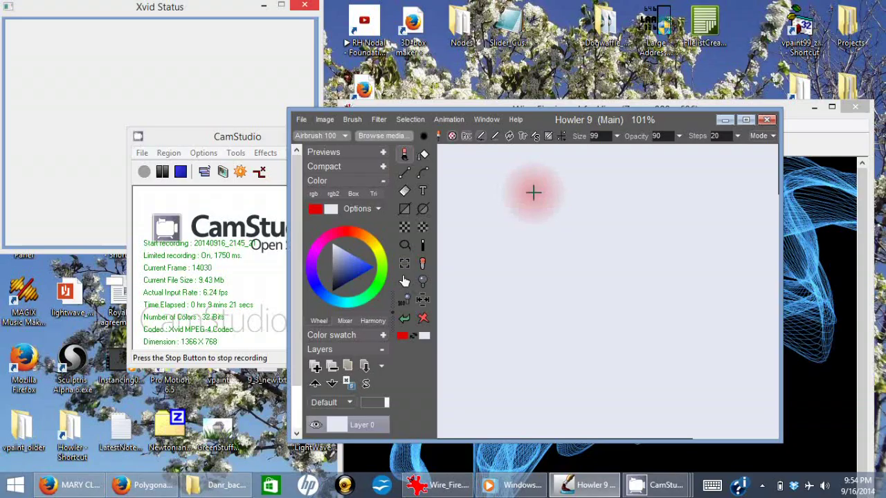
Step: Bring up the Wire_Fire.jpg wireframe image maximized in IrfanView, then close it
double_click(791, 111)
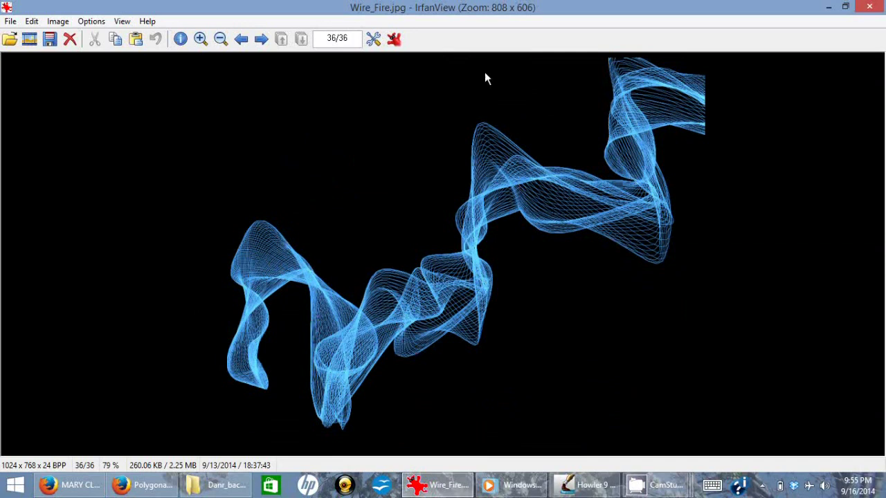
click(874, 7)
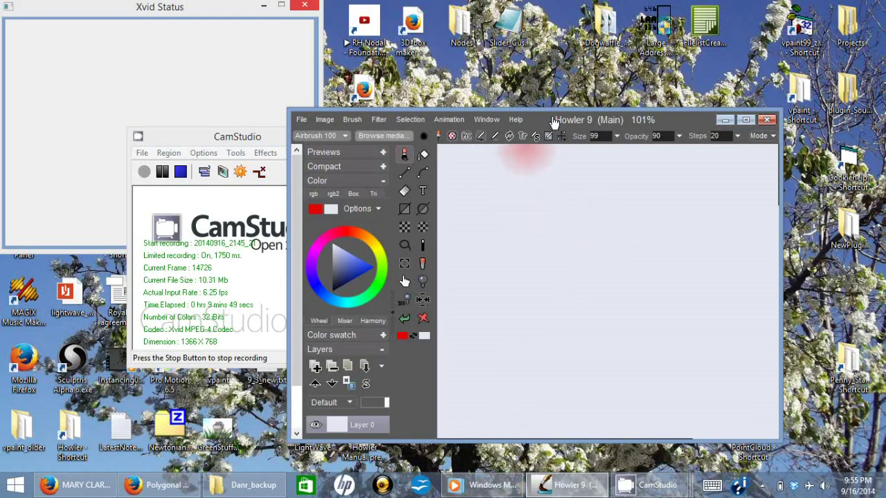
Step: Set up oval Optipuss bristles at size 256, radius 128 and paint a thick pink stroke
double_click(665, 119)
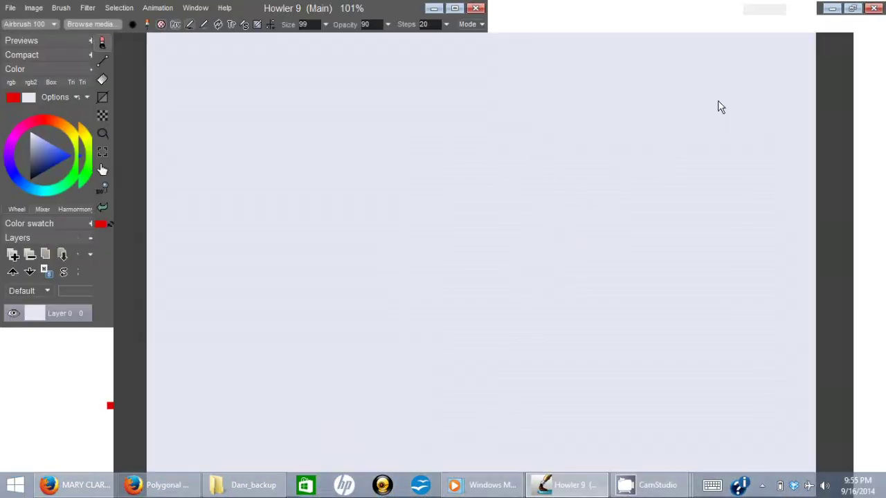
click(662, 25)
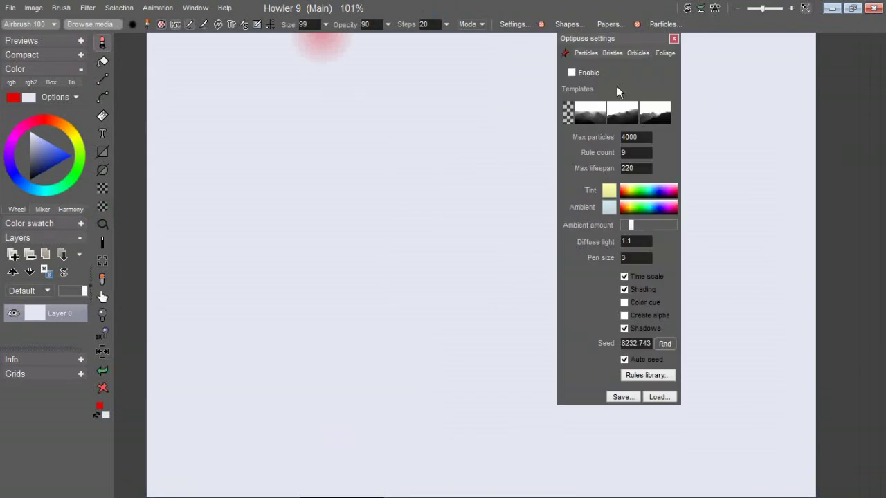
click(613, 53)
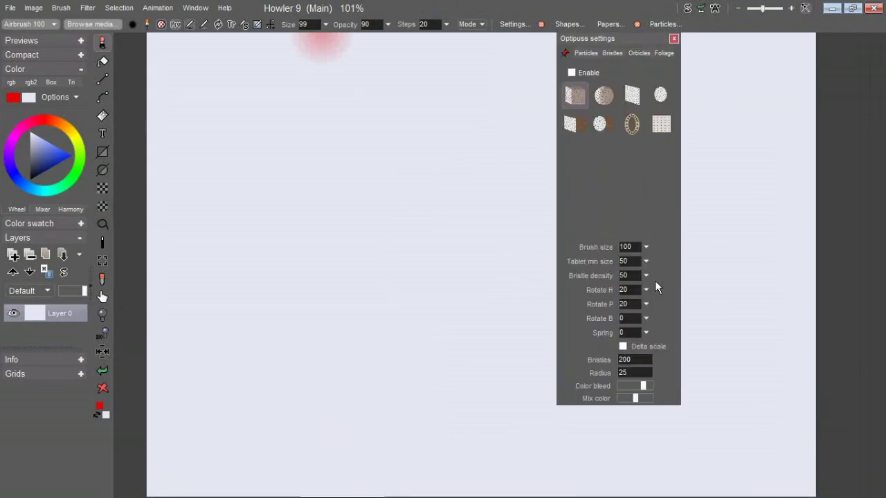
click(636, 132)
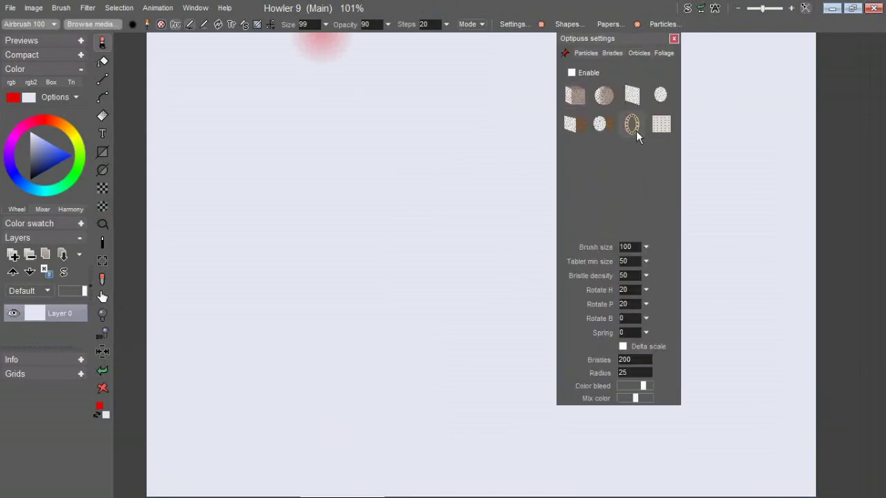
scroll(648, 180, up, 5)
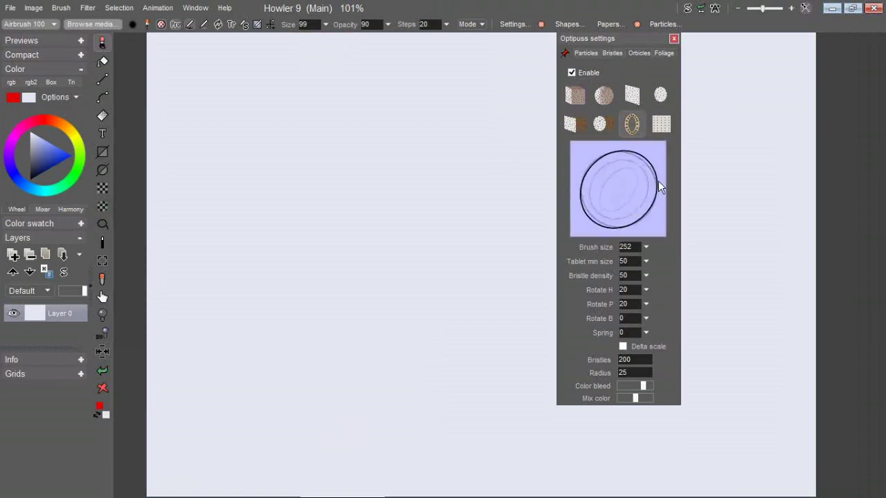
mouse_move(239, 388)
mouse_down()
mouse_move(290, 313)
mouse_move(297, 258)
mouse_move(367, 184)
mouse_move(472, 239)
mouse_move(524, 183)
mouse_up()
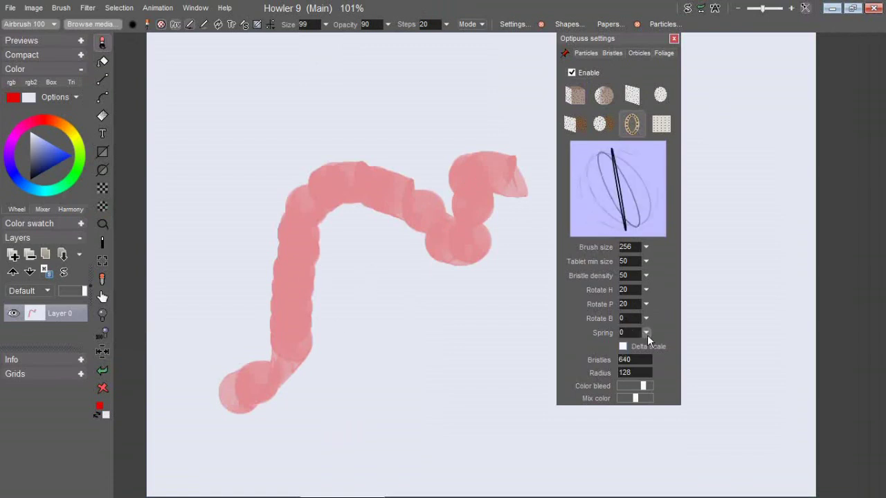
Step: Turn on Delta scale, paint a larger translucent pink stroke, and set Spring to 89
click(623, 346)
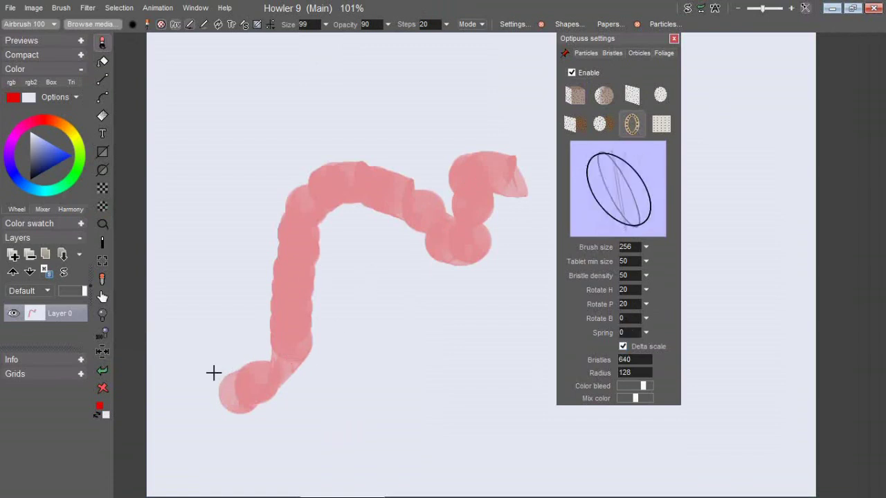
mouse_move(211, 372)
mouse_down()
mouse_move(336, 344)
mouse_move(398, 126)
mouse_move(593, 182)
mouse_move(588, 221)
mouse_up()
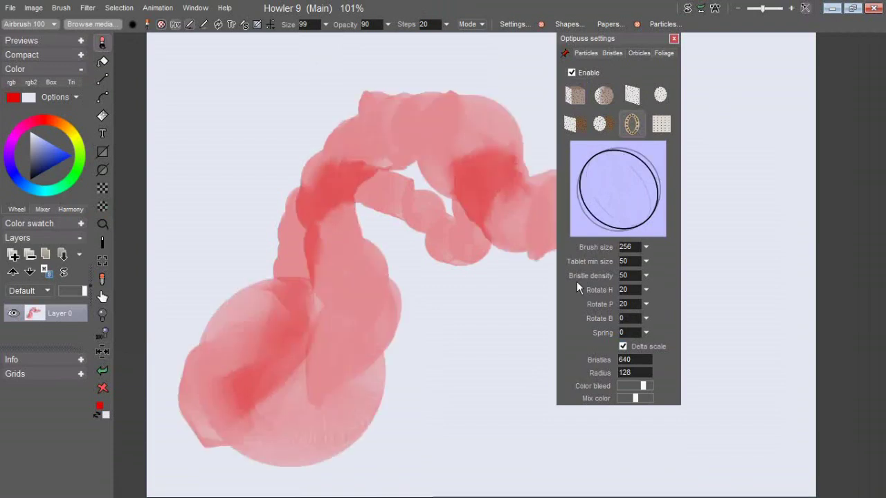
click(646, 332)
click(635, 348)
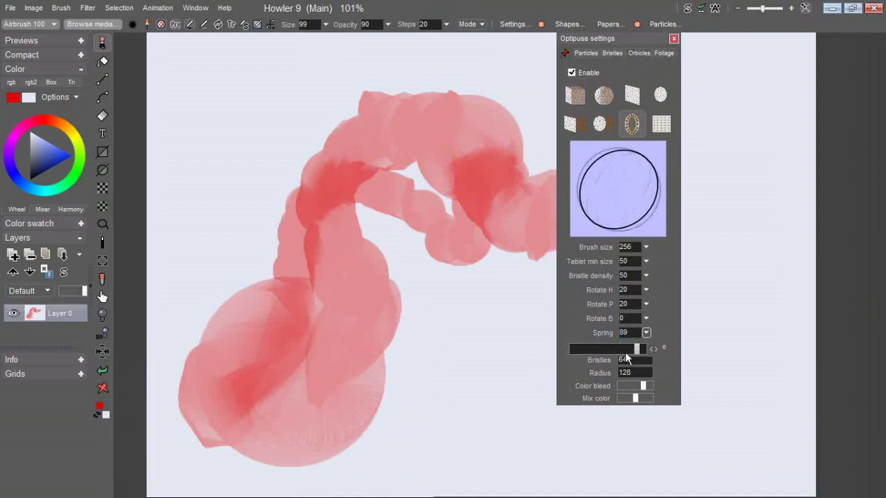
Step: Paint springy pink and red particle strokes, clearing the canvas between tries
click(102, 389)
mouse_move(235, 332)
mouse_down()
mouse_move(287, 371)
mouse_move(324, 129)
mouse_move(376, 130)
mouse_move(508, 227)
mouse_move(589, 217)
mouse_move(631, 265)
mouse_move(685, 293)
mouse_up()
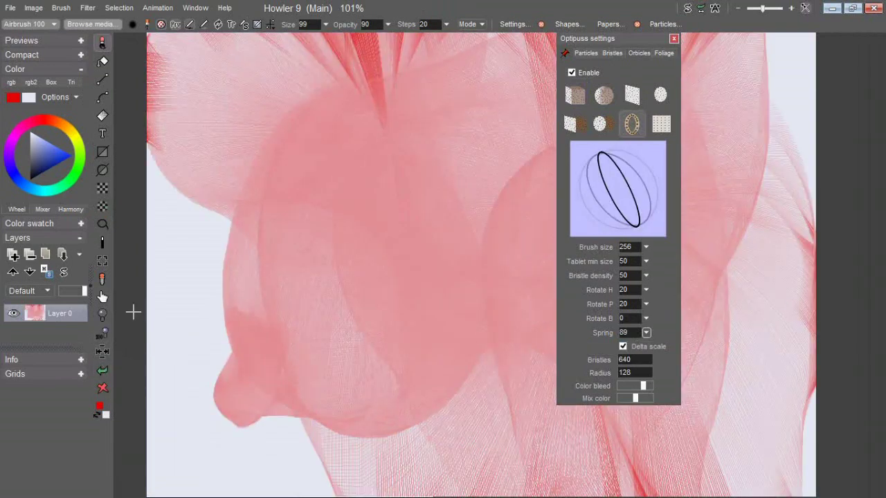
click(103, 389)
mouse_move(353, 291)
mouse_down()
mouse_move(577, 200)
mouse_move(607, 255)
mouse_move(716, 321)
mouse_move(664, 457)
mouse_up()
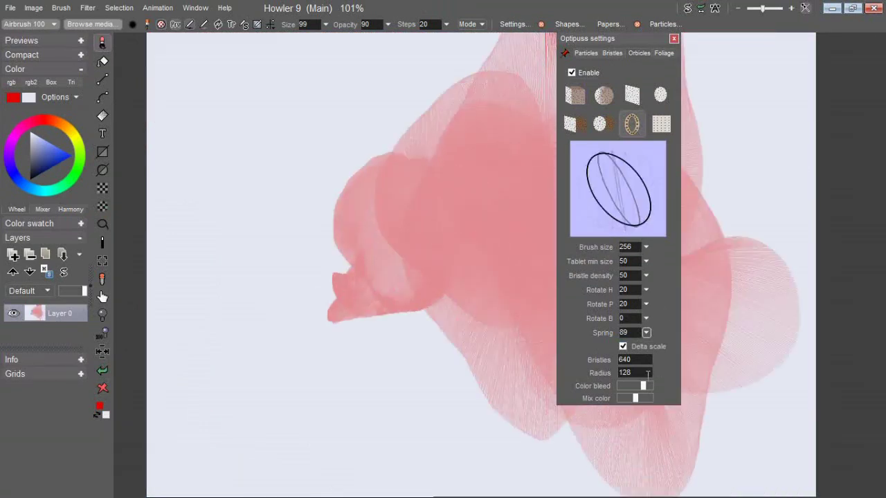
mouse_move(644, 387)
mouse_down()
mouse_move(645, 398)
mouse_move(625, 386)
mouse_up()
mouse_move(321, 324)
mouse_down()
mouse_move(339, 262)
mouse_move(385, 207)
mouse_move(444, 221)
mouse_move(583, 324)
mouse_move(606, 329)
mouse_move(671, 310)
mouse_move(616, 324)
mouse_up()
Step: Raise Color bleed, lower Mix color, set 344 bristles, paint a red stroke, and close Optipuss settings
click(631, 387)
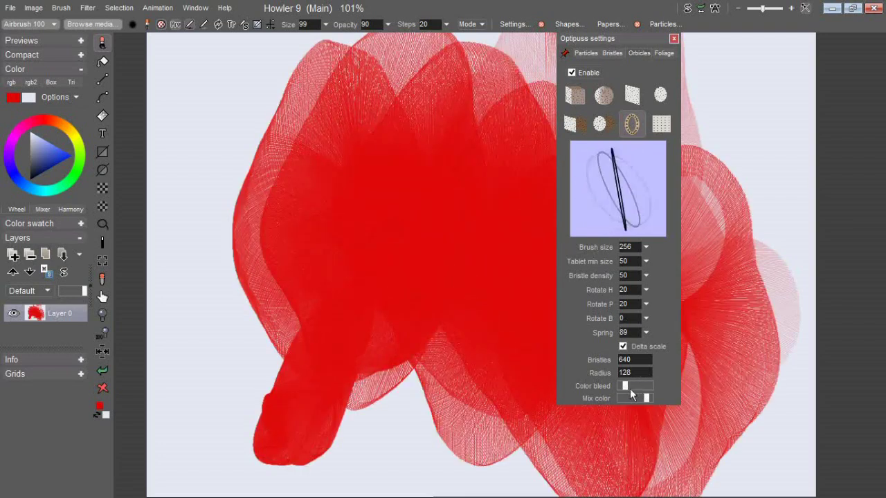
click(632, 398)
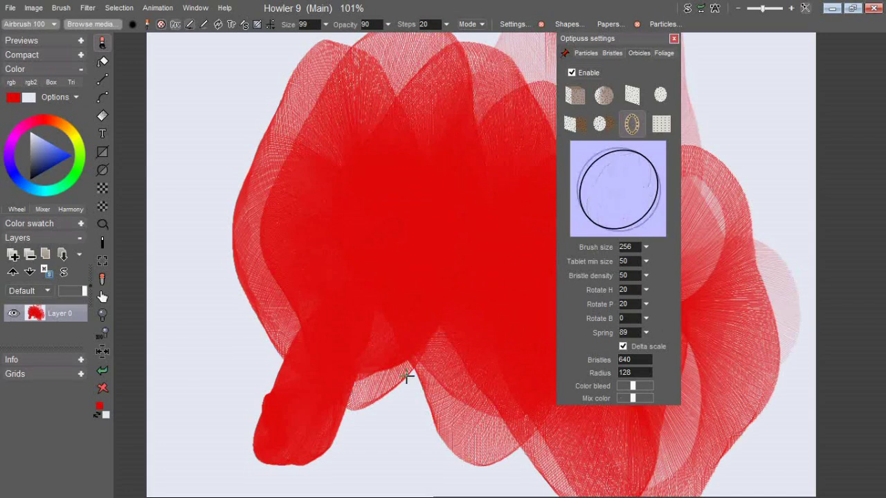
click(103, 388)
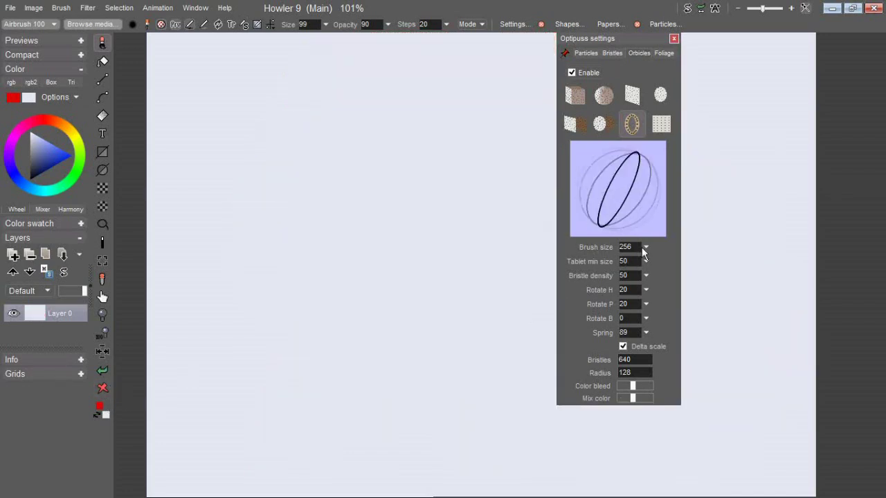
click(644, 359)
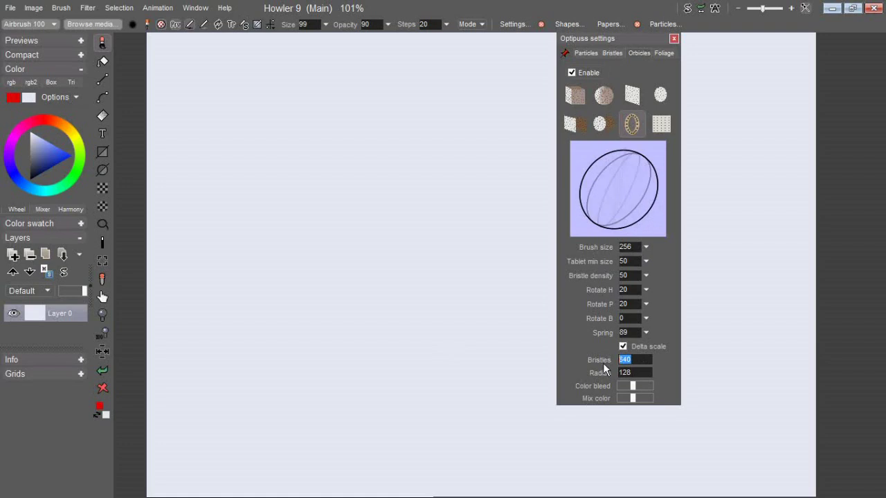
text(e)
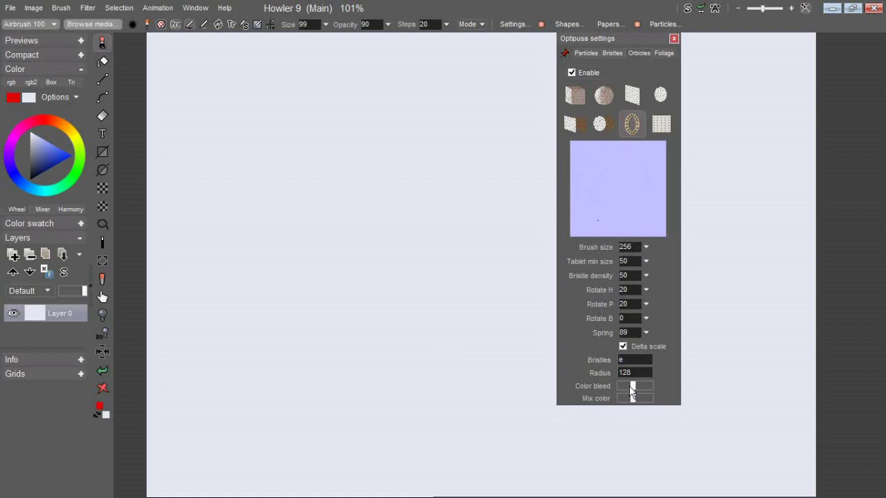
text(44)
mouse_move(435, 313)
mouse_down()
mouse_move(377, 282)
mouse_move(258, 276)
mouse_move(281, 400)
mouse_move(403, 400)
mouse_move(486, 331)
mouse_move(499, 303)
mouse_move(481, 316)
mouse_up()
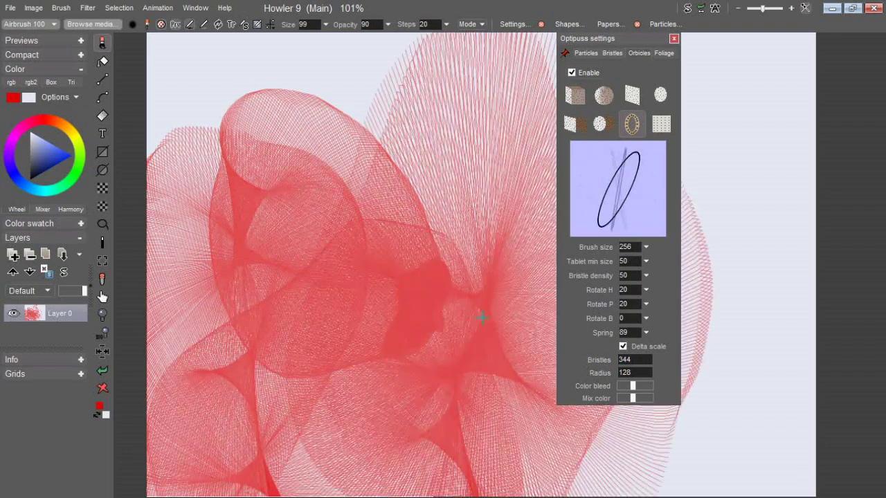
click(673, 39)
Step: Clear the canvas and fill it with Plasma noise clouds from Filter > Render
click(102, 388)
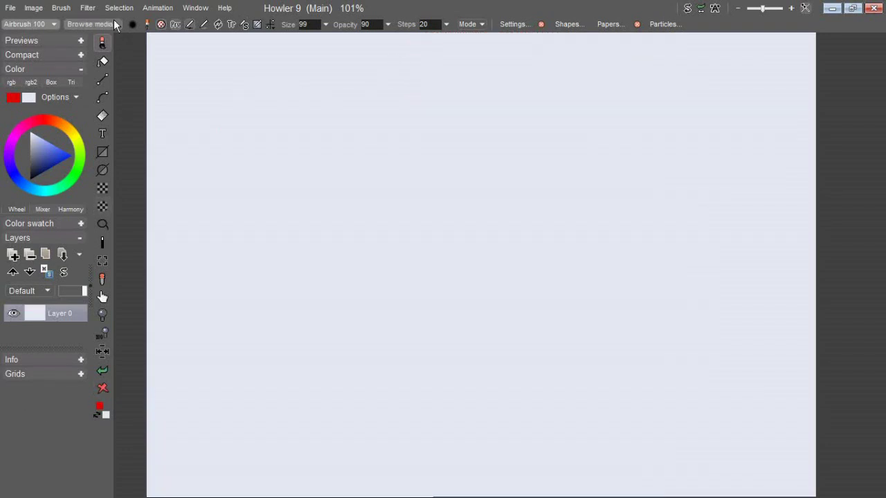
click(88, 7)
mouse_move(124, 206)
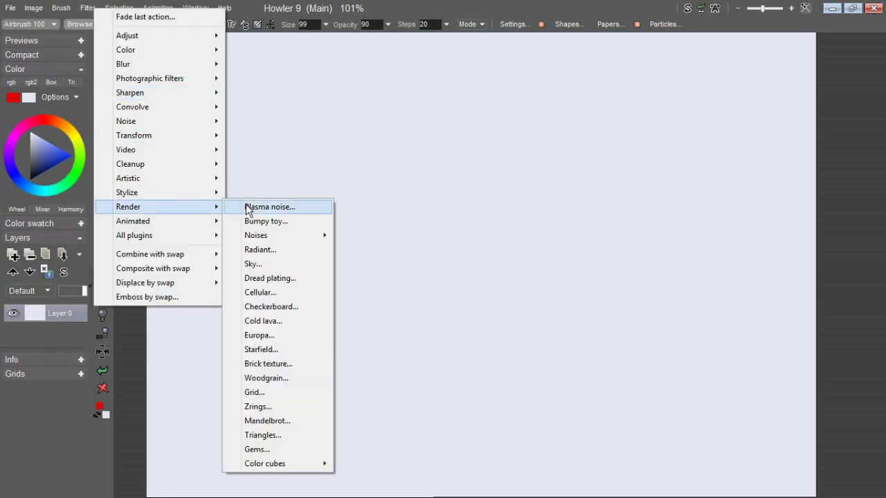
click(277, 206)
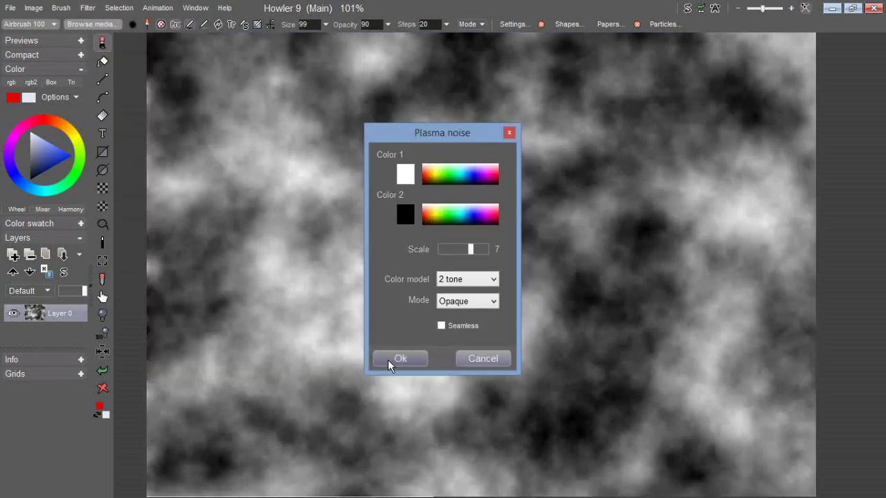
click(389, 360)
Step: Open Filter > Transform > 3D designer and move its dialog left to see the terrain
click(95, 10)
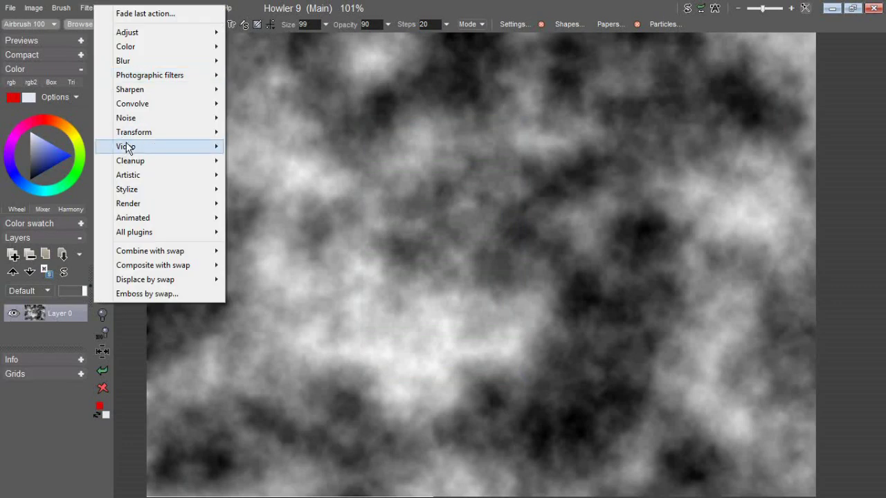
mouse_move(158, 133)
click(280, 191)
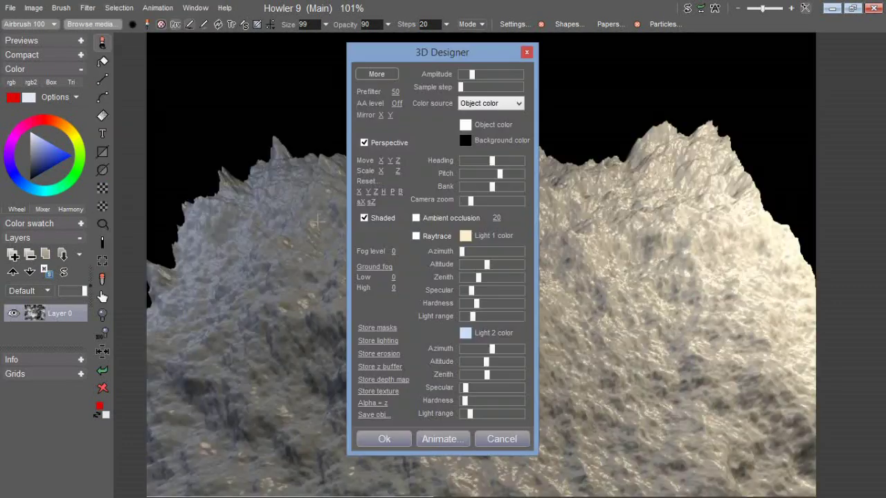
drag(428, 52, 206, 61)
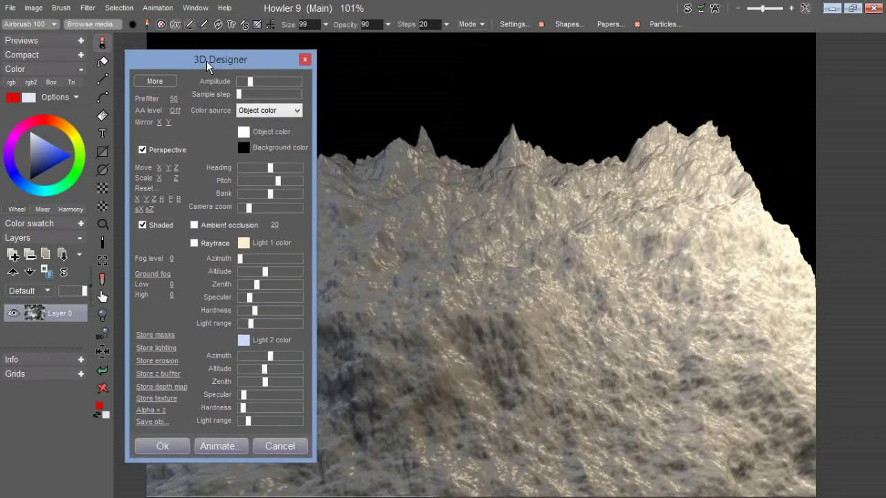
Step: Show the extended cloud, erosion, sediment and texture options and shift the 3D Designer further left
click(153, 81)
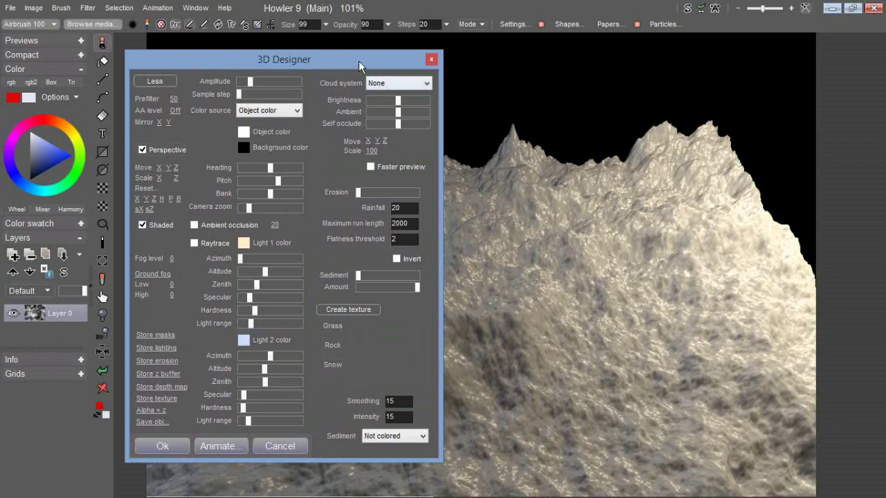
drag(356, 61, 255, 49)
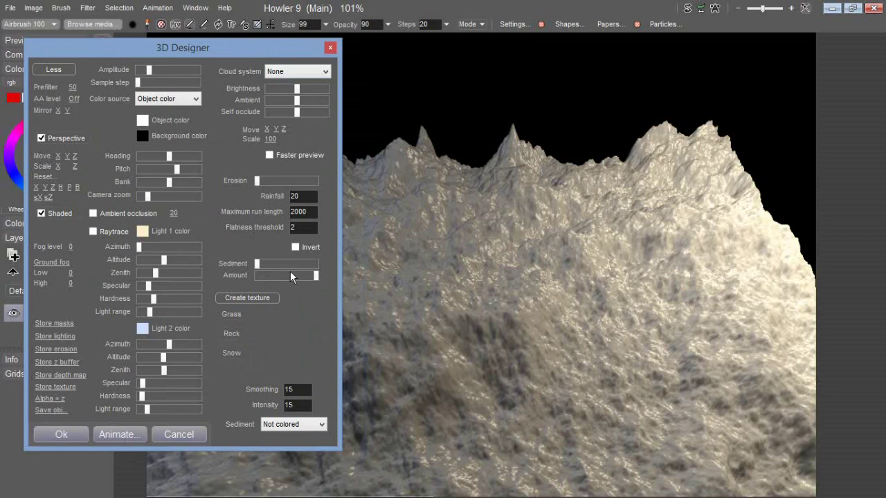
Step: Generate a grass, rock and snow texture and drag the snow handle to extend snow coverage
click(232, 297)
click(493, 288)
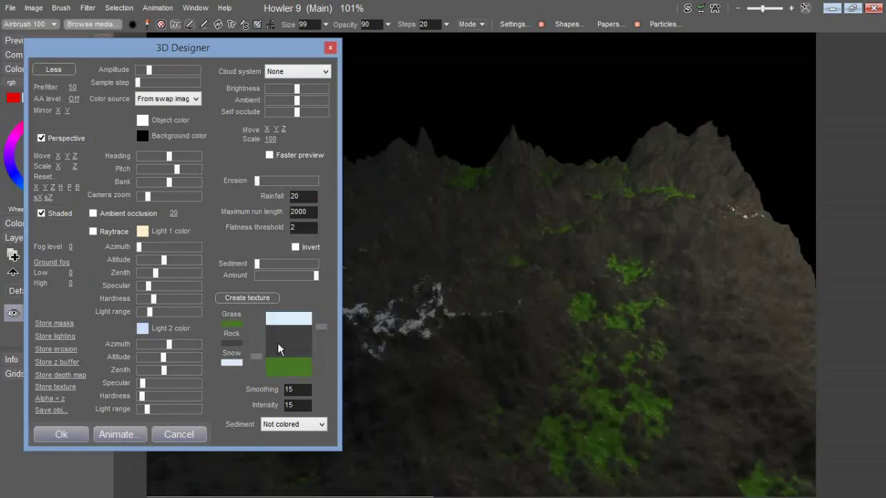
drag(324, 327, 244, 341)
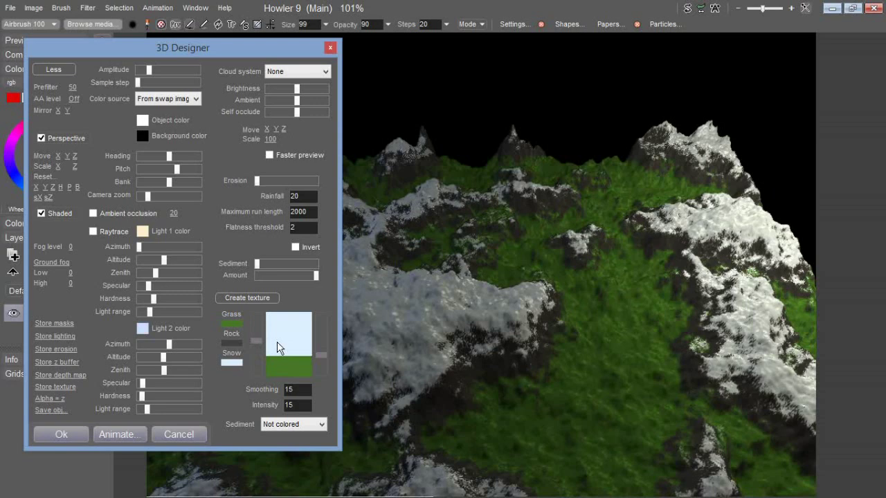
Step: Set the Sediment dropdown to Snow and raise the sediment amount with its slider
click(315, 424)
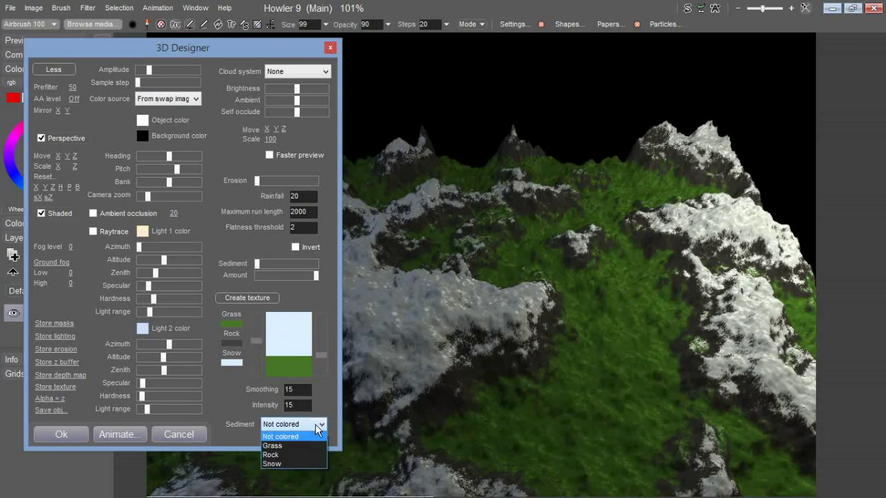
click(309, 463)
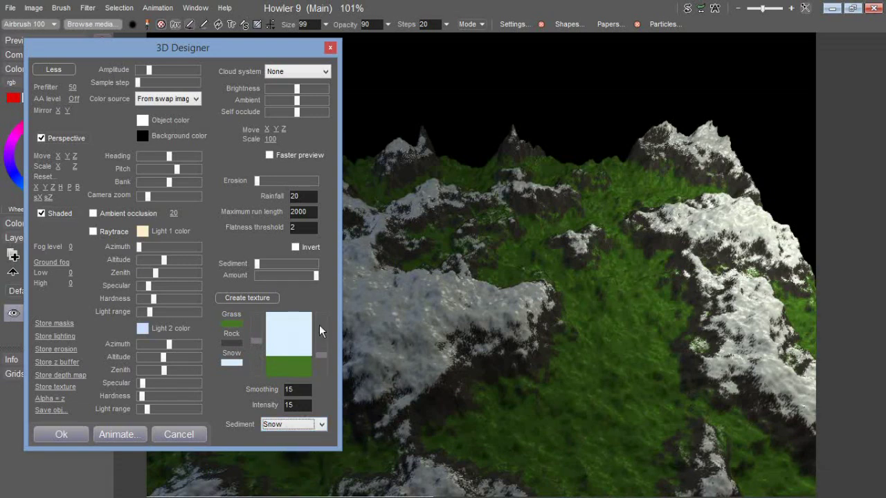
drag(257, 266, 278, 266)
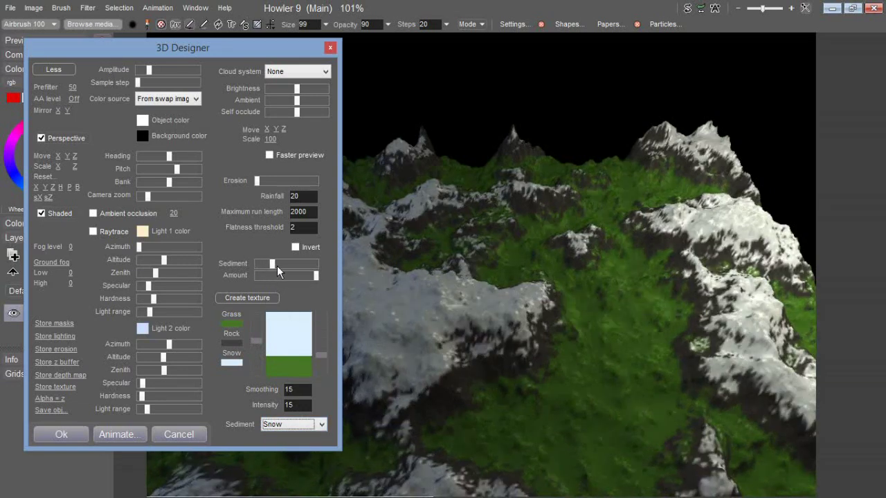
drag(323, 353, 316, 355)
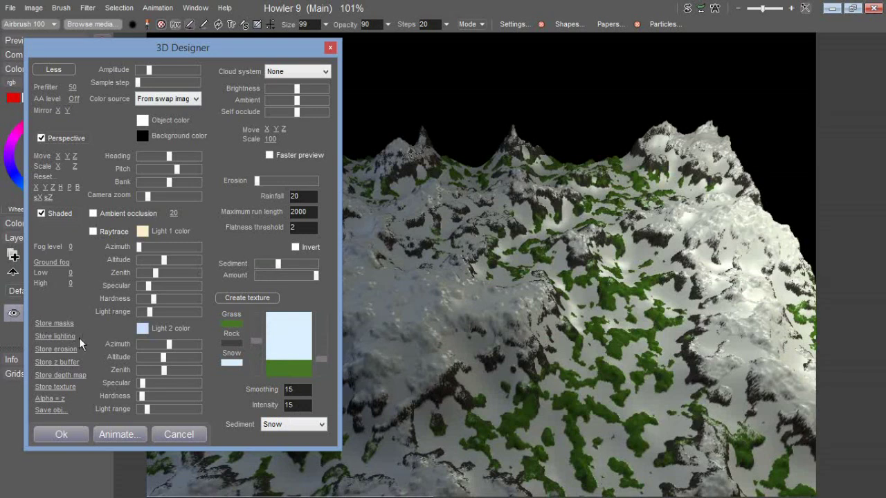
Step: Store the erosion map, depth map and texture in the swap image, then collapse and close the 3D Designer
click(82, 361)
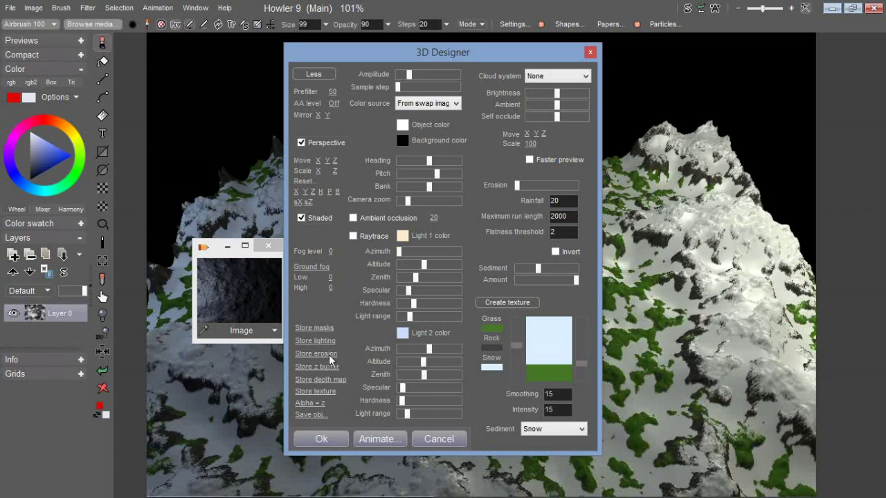
click(329, 354)
click(493, 283)
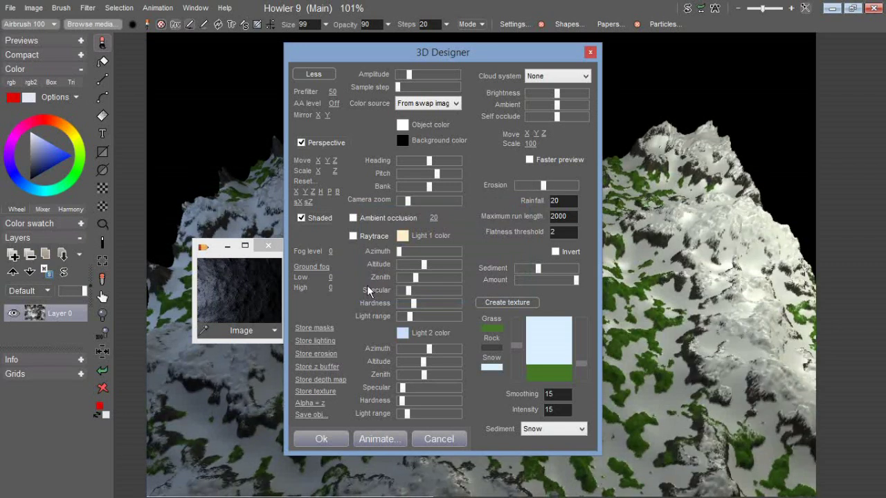
click(319, 353)
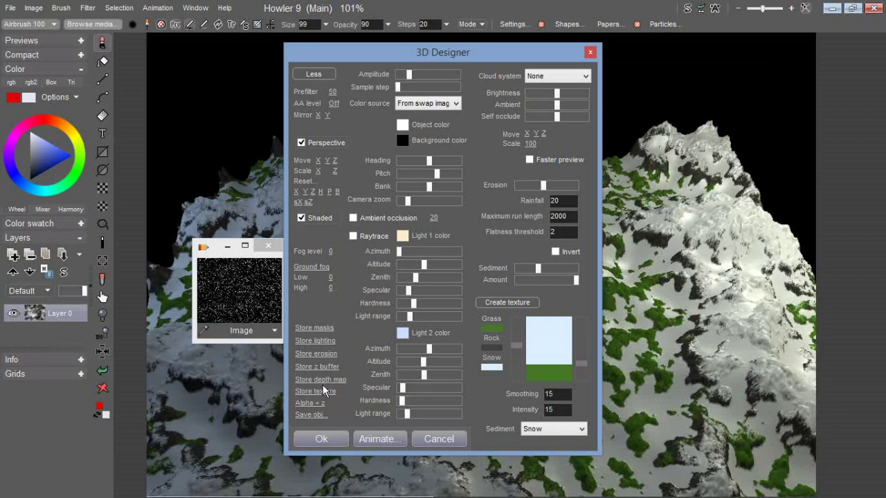
click(316, 380)
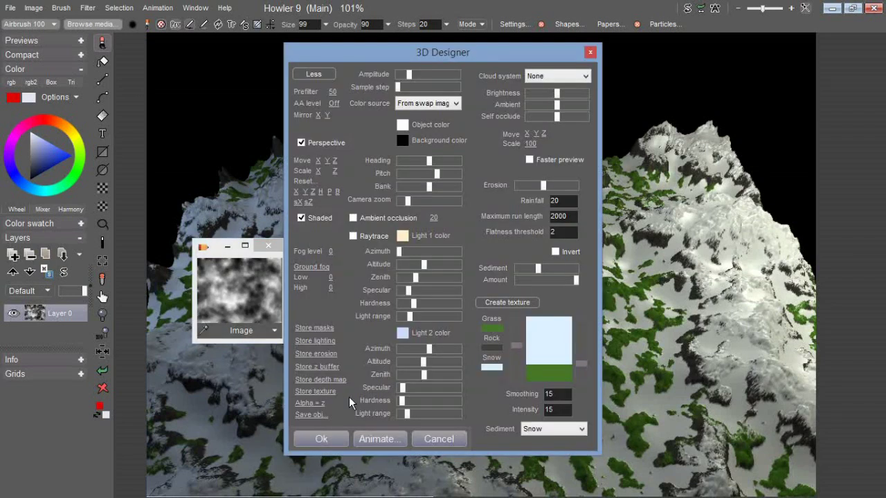
click(323, 392)
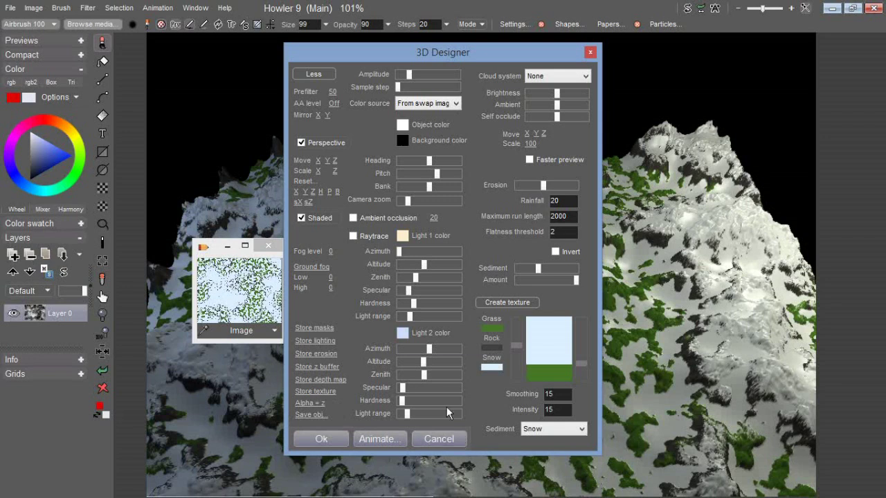
click(314, 75)
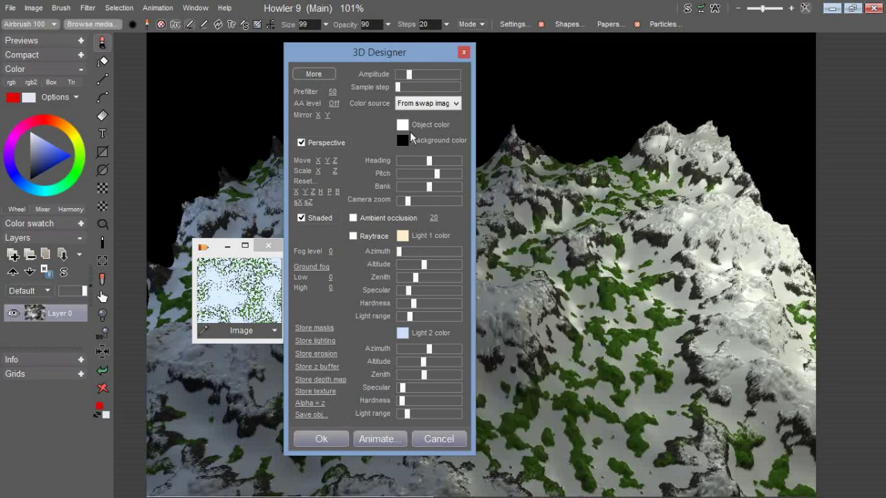
click(463, 53)
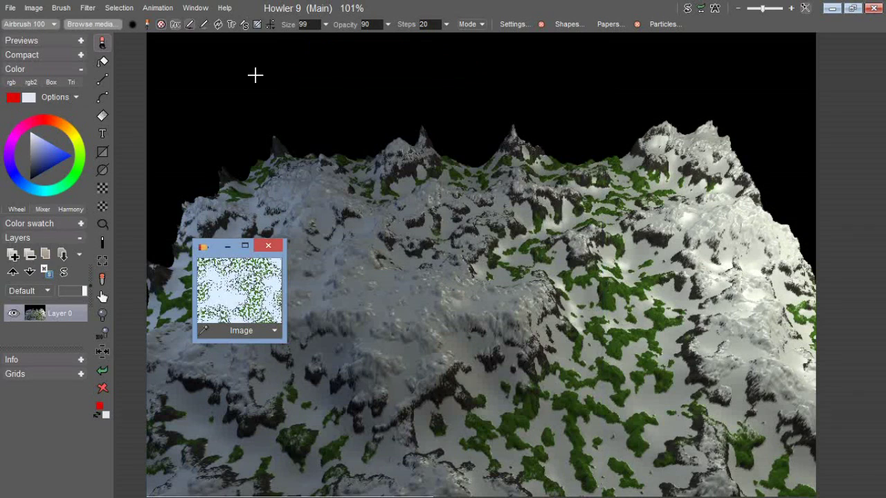
Step: Clear the terrain and create a new 30-frame animation at 24 fps
click(104, 377)
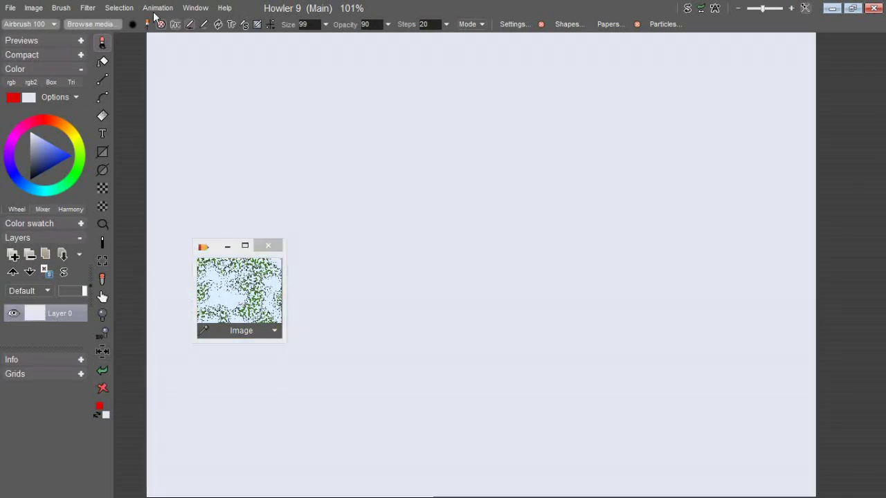
click(158, 8)
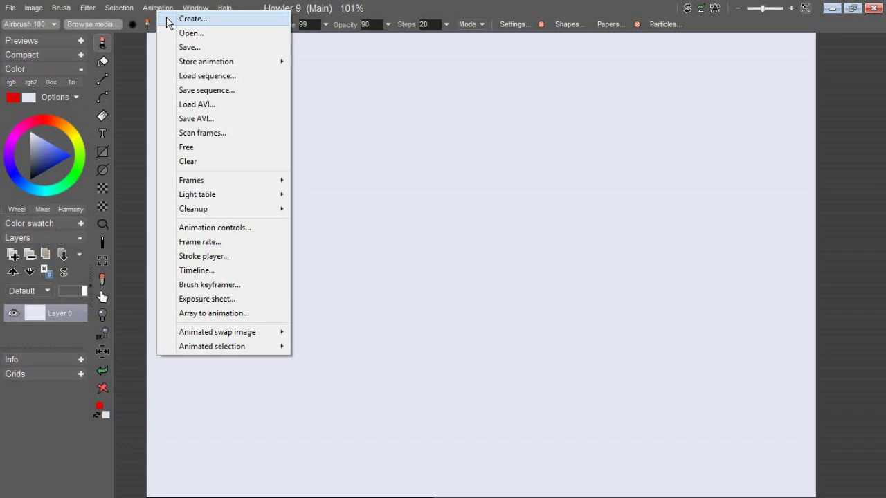
click(167, 19)
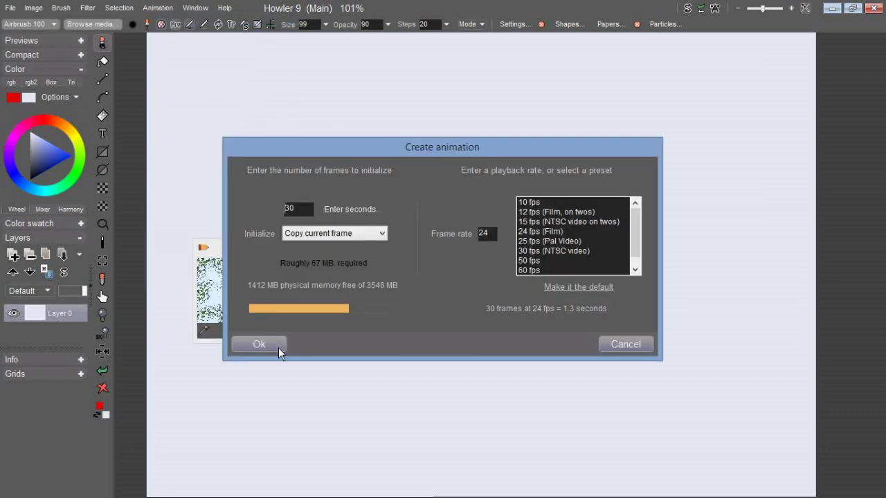
click(279, 350)
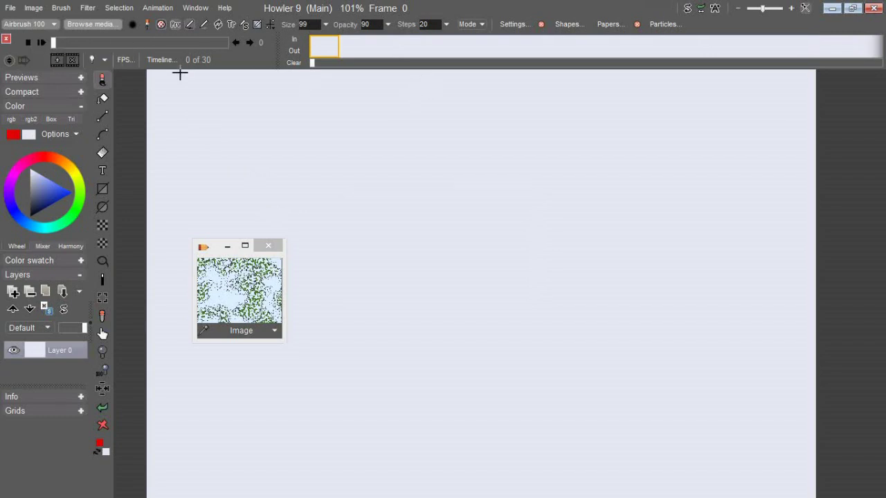
Step: Turn on the light table and switch to the Simple > Med brush, clearing a test stroke
click(92, 60)
drag(205, 129, 212, 168)
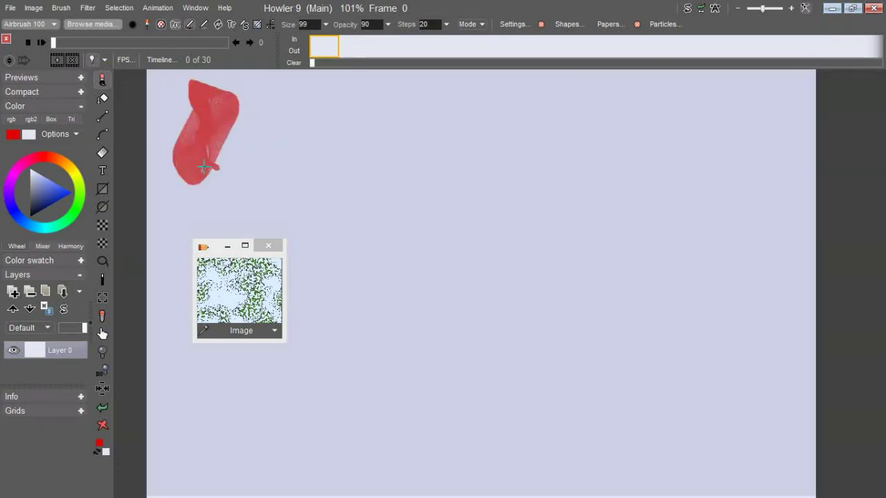
click(108, 83)
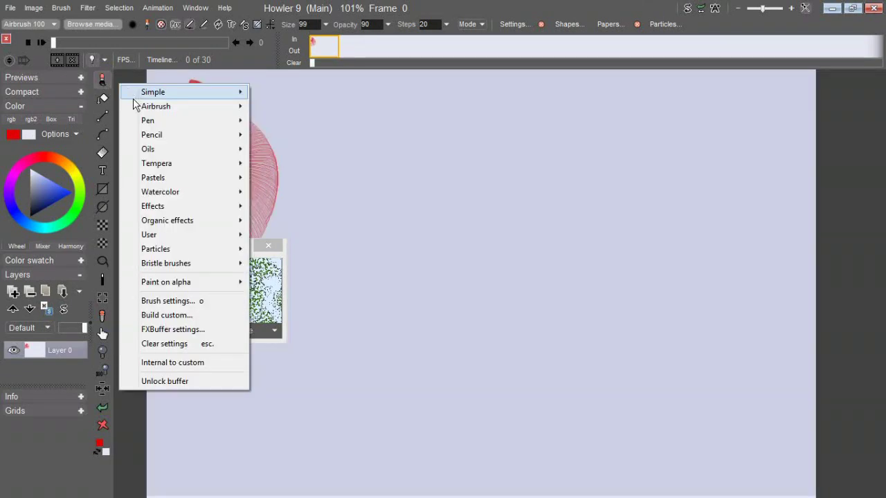
mouse_move(142, 96)
click(298, 120)
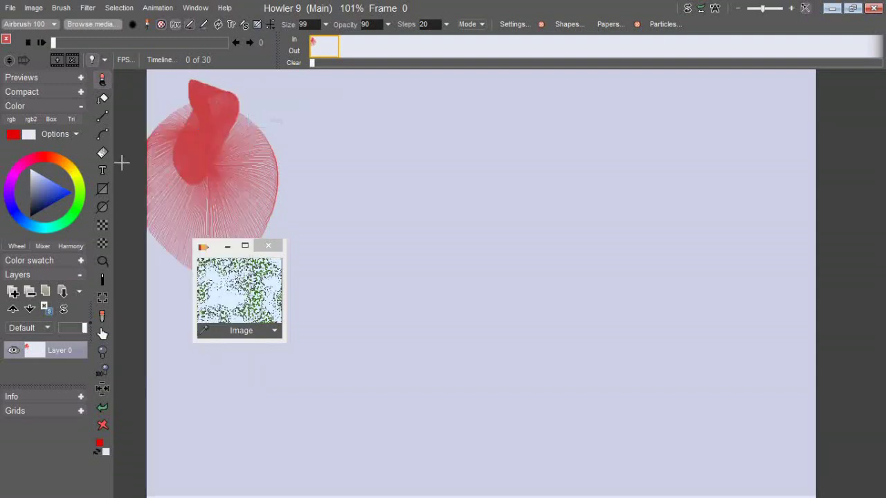
click(102, 425)
Step: Pick dark navy in the colour triangle and paint the vertical stroke of the 1
mouse_move(190, 99)
mouse_down()
mouse_move(191, 153)
mouse_move(189, 90)
mouse_up()
drag(48, 191, 48, 236)
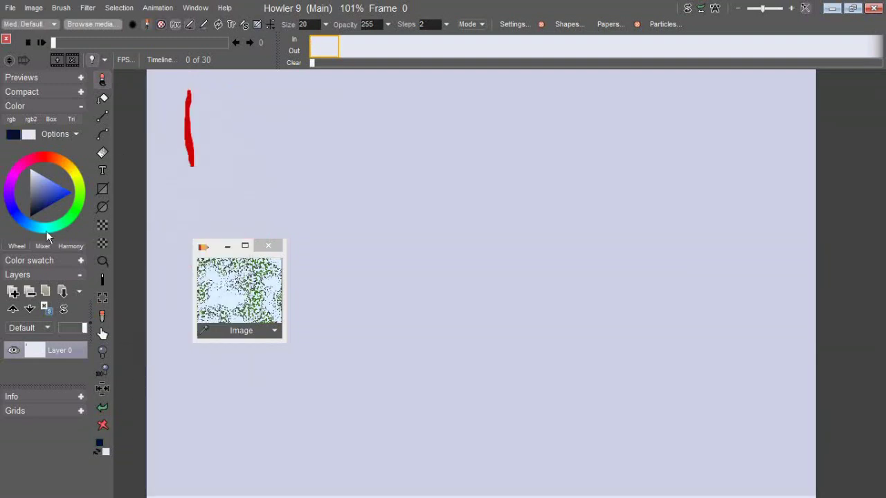
click(102, 425)
drag(186, 106, 193, 176)
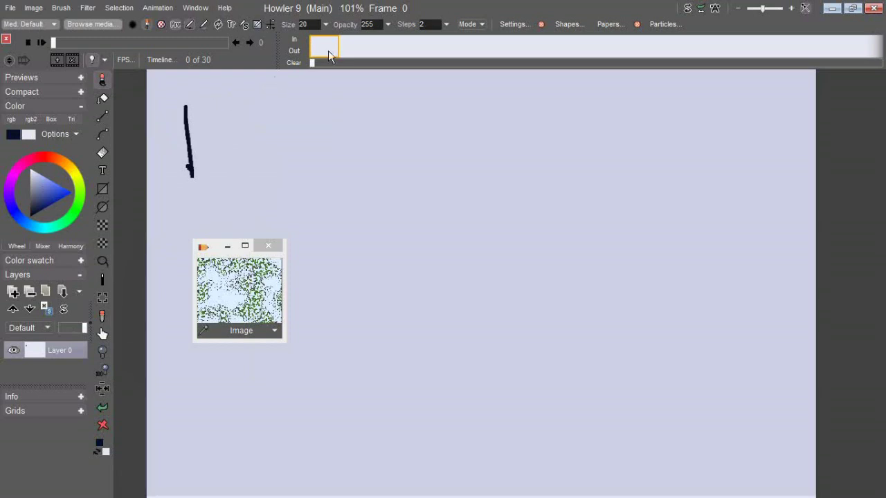
Step: Draw the digits 2, 3 and 4 on frames 1, 2 and 3 beside the onion-skinned digits
click(356, 48)
mouse_move(209, 112)
mouse_down()
mouse_move(213, 166)
mouse_move(261, 171)
mouse_up()
click(387, 55)
mouse_move(282, 116)
mouse_down()
mouse_move(314, 128)
mouse_move(289, 170)
mouse_up()
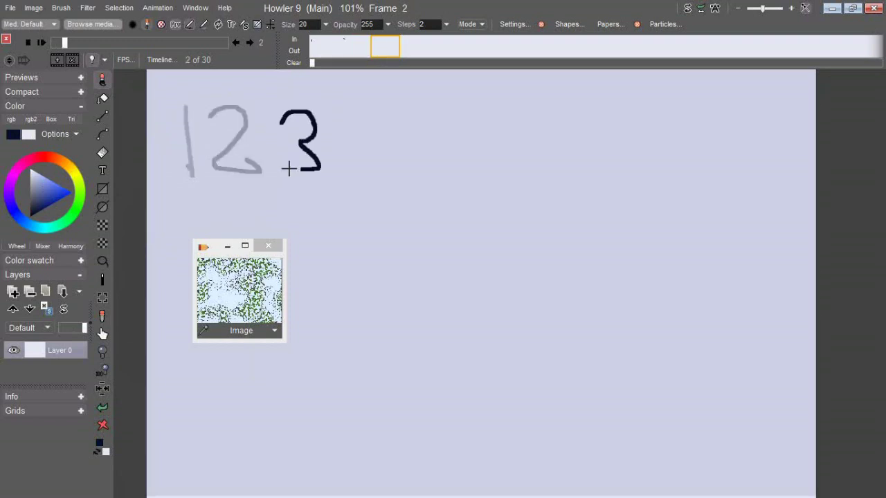
click(405, 52)
drag(337, 115, 367, 137)
drag(364, 105, 371, 178)
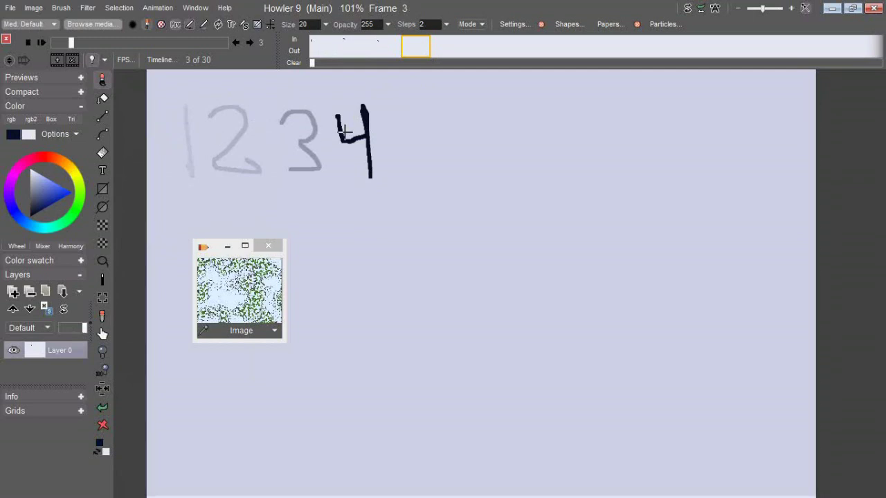
Step: Draw the 5 on frame 4, then scrub back through the timeline to review the digits
click(436, 48)
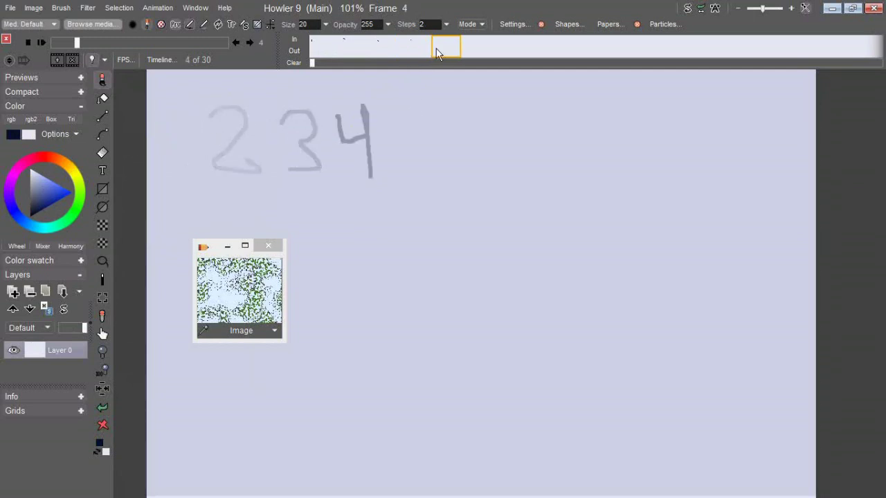
drag(430, 101, 381, 173)
click(467, 50)
mouse_move(447, 48)
mouse_down()
mouse_move(381, 51)
mouse_move(453, 53)
mouse_move(330, 52)
mouse_move(384, 60)
mouse_up()
click(360, 55)
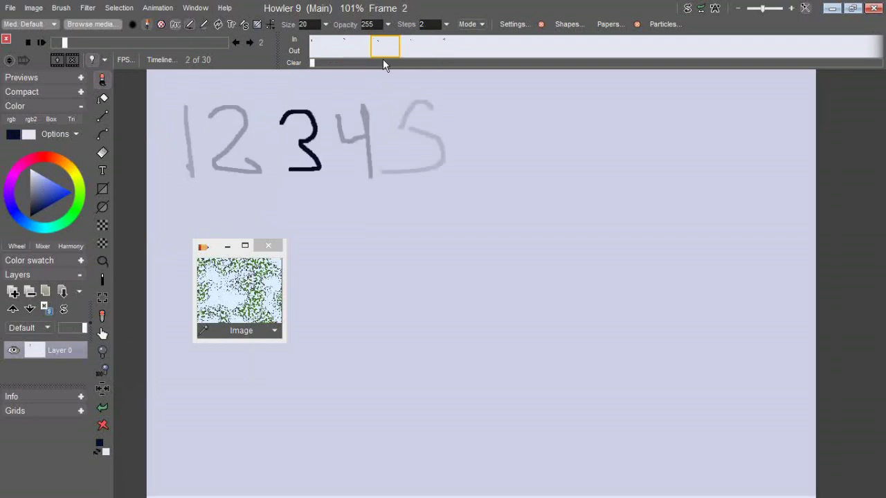
Step: In the Light table settings, nudge the neighbouring-frame onion-skin slider and enable Red shift
click(149, 9)
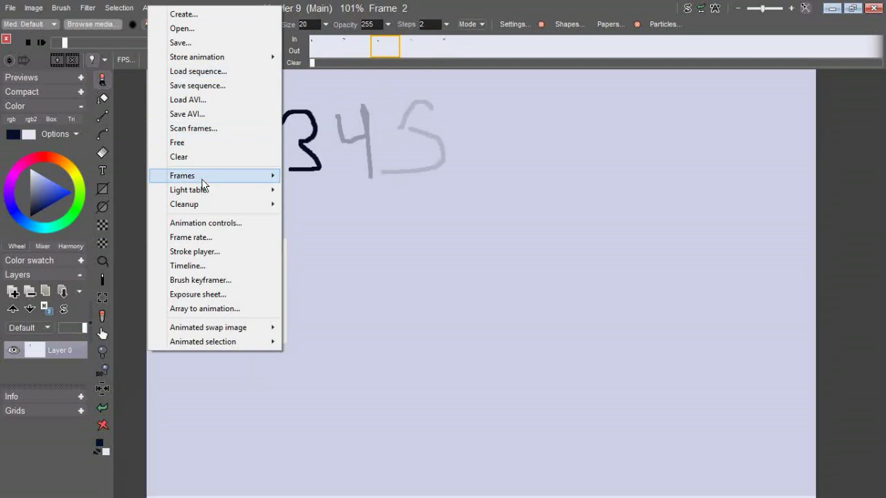
mouse_move(204, 191)
click(319, 219)
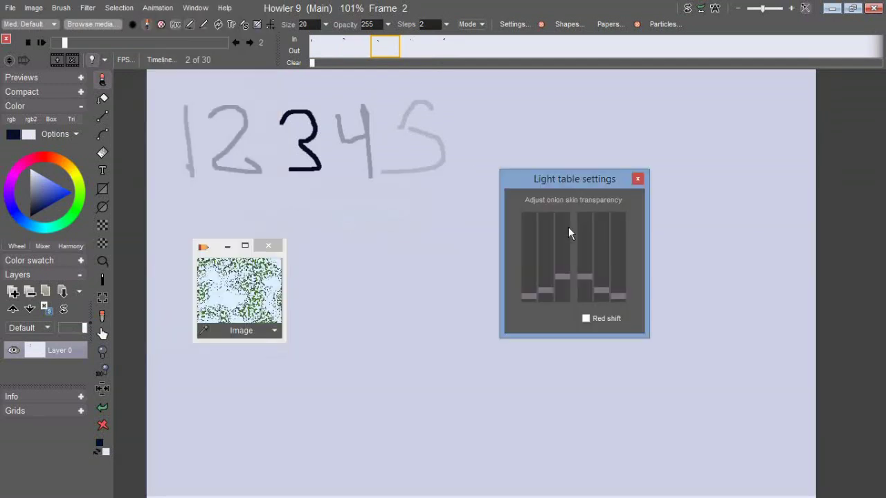
drag(580, 186, 598, 71)
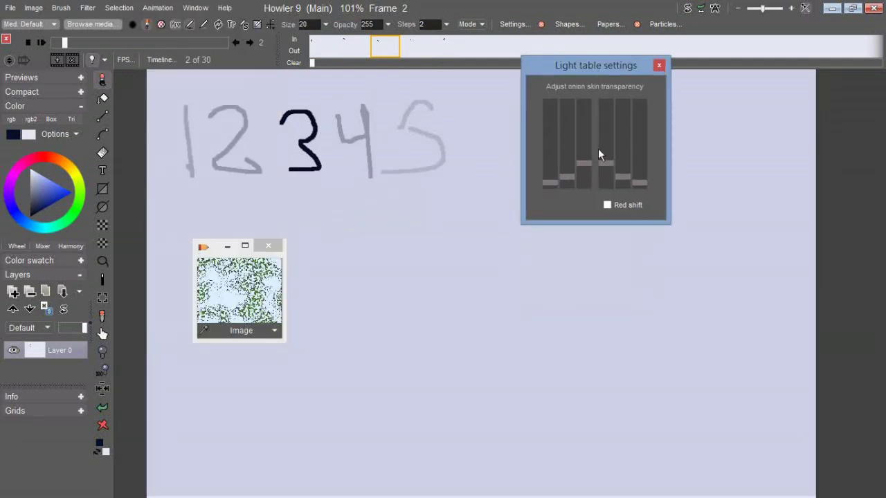
mouse_move(592, 162)
mouse_down()
mouse_move(591, 133)
mouse_move(593, 166)
mouse_move(591, 148)
mouse_move(604, 148)
mouse_move(607, 160)
mouse_move(605, 139)
mouse_move(607, 148)
mouse_move(588, 157)
mouse_up()
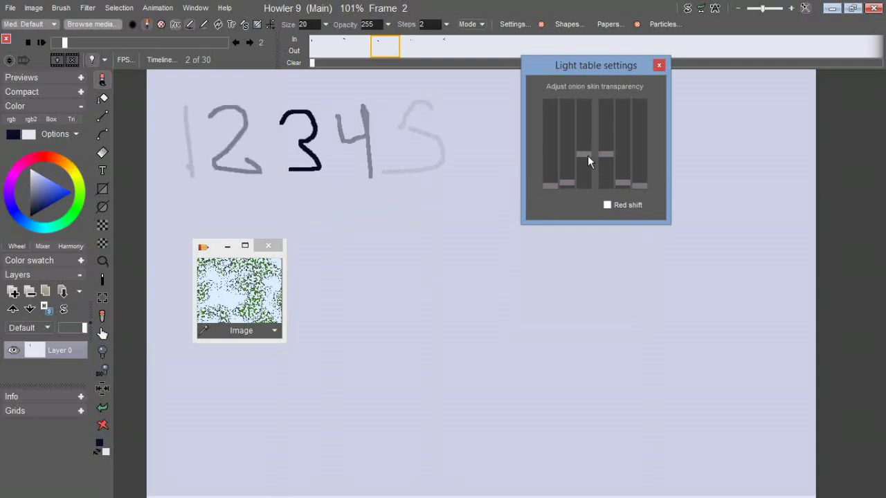
click(607, 205)
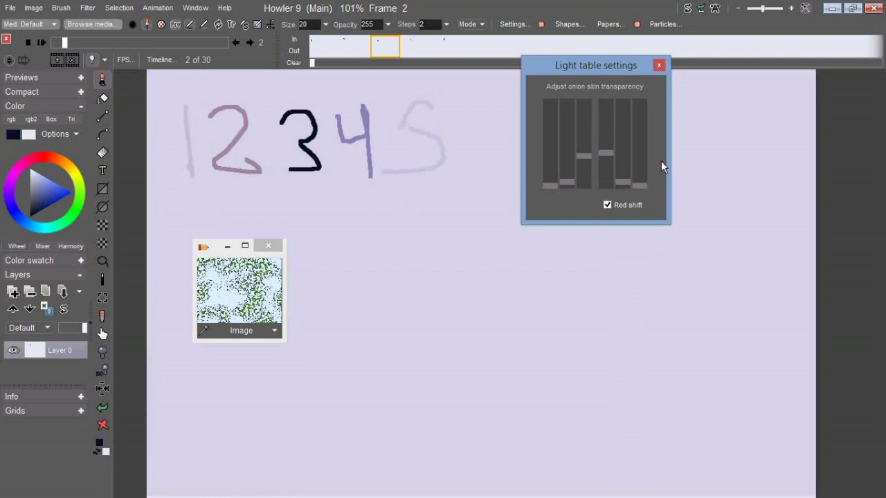
click(659, 65)
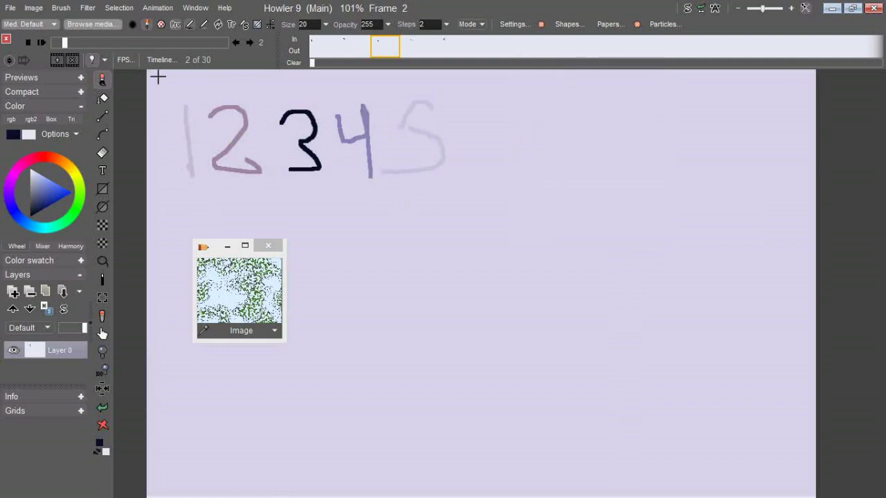